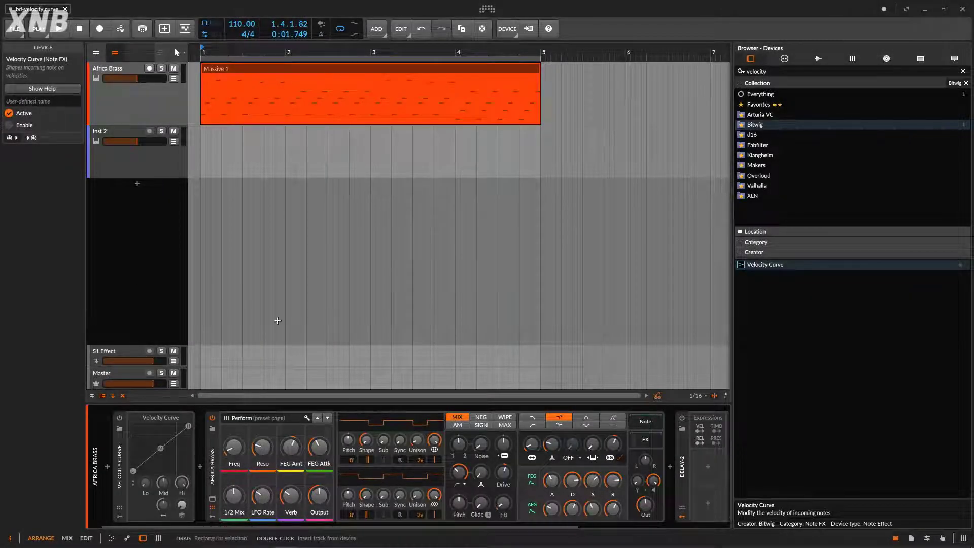
Step: Hide the device browser and play back the arrangement
click(896, 538)
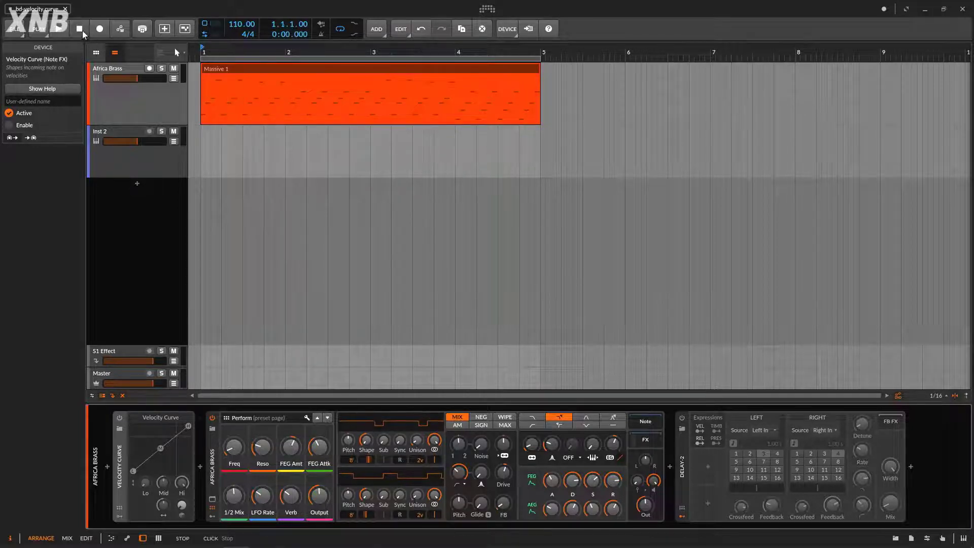
click(59, 30)
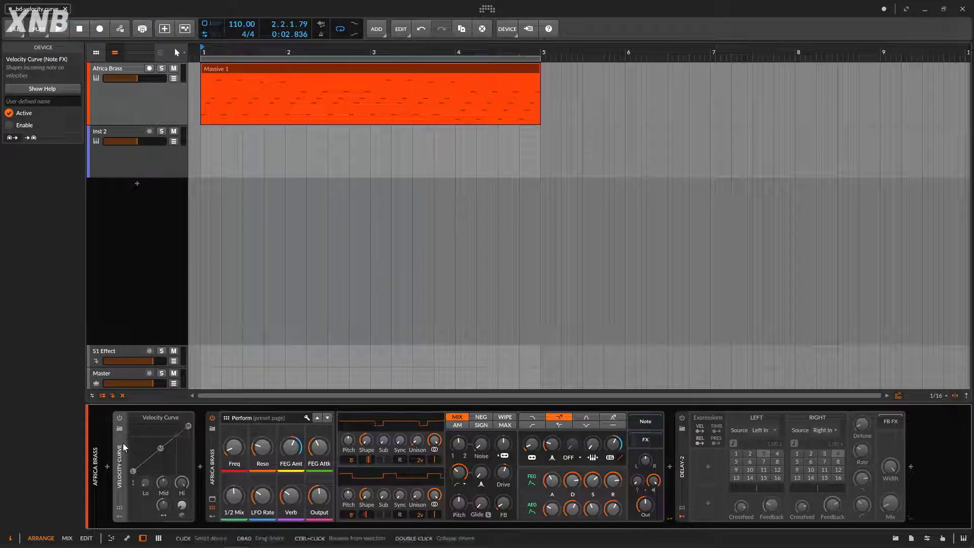
Step: Examine the note velocities of the Massive 1 clip with all its notes selected, and return to the Africa Brass devices
double_click(361, 69)
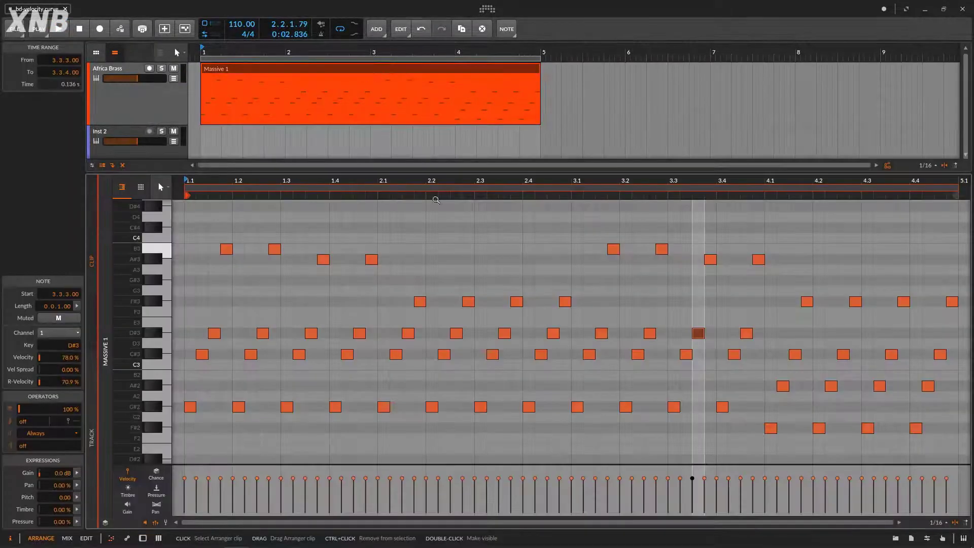
drag(491, 180, 450, 102)
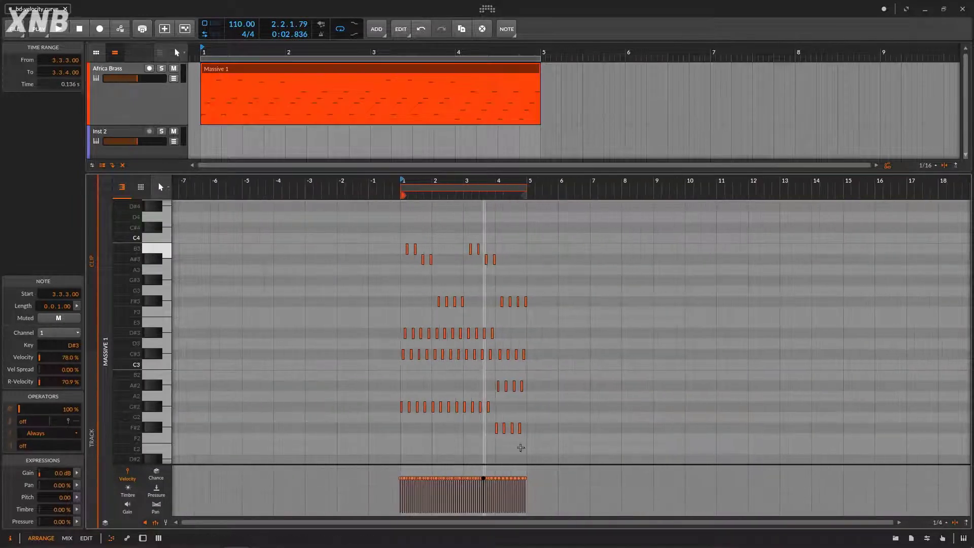
drag(574, 495, 380, 471)
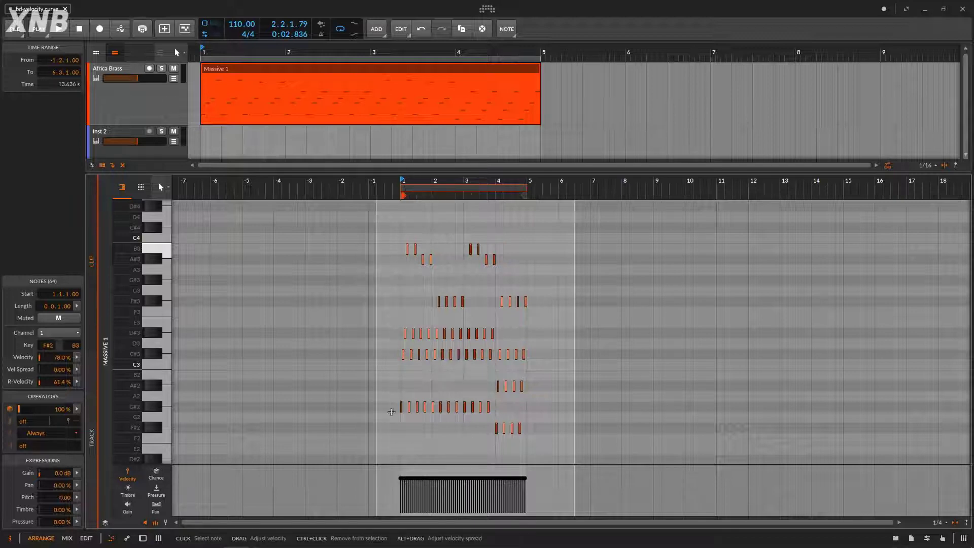
double_click(161, 87)
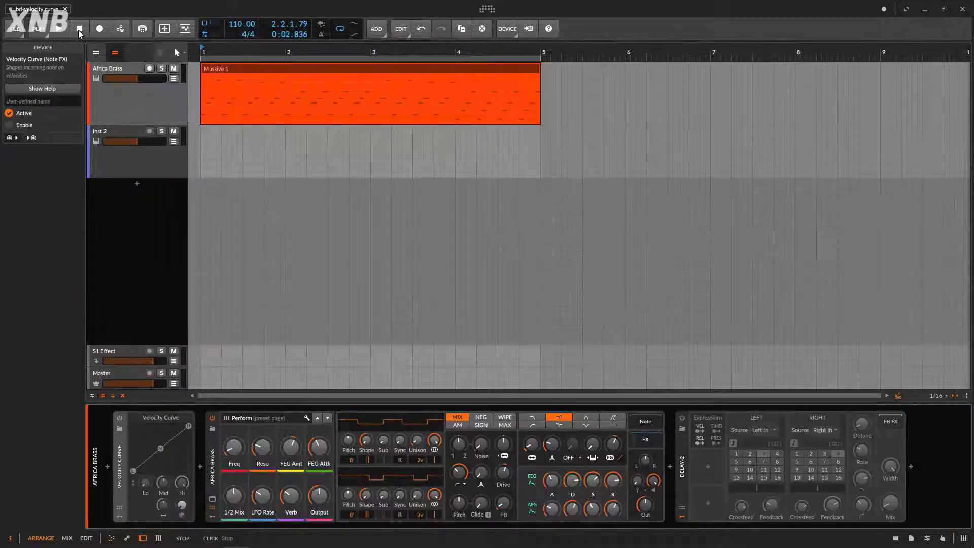
Step: Enable the Velocity Curve device on the Africa Brass track and lower its maximum output velocity, after checking the clip's velocities
click(119, 417)
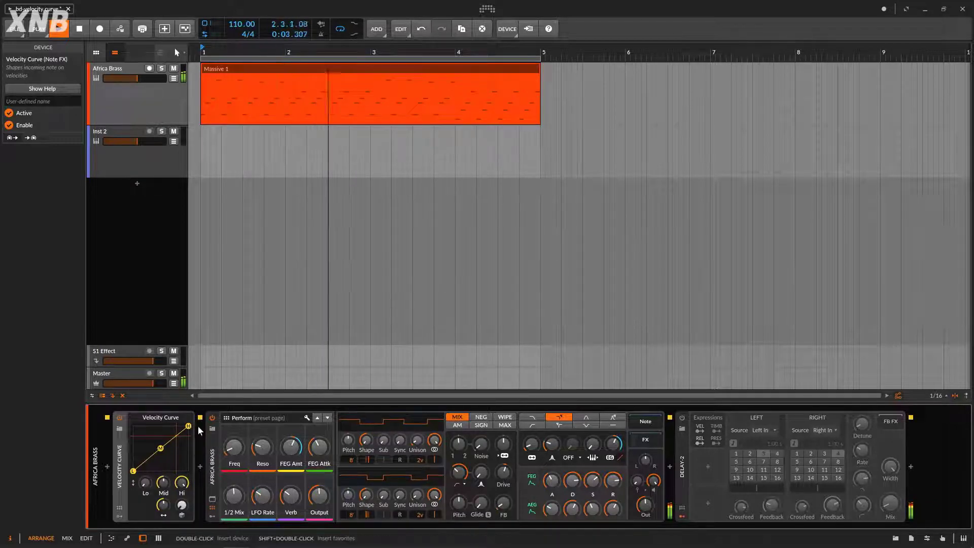
double_click(337, 68)
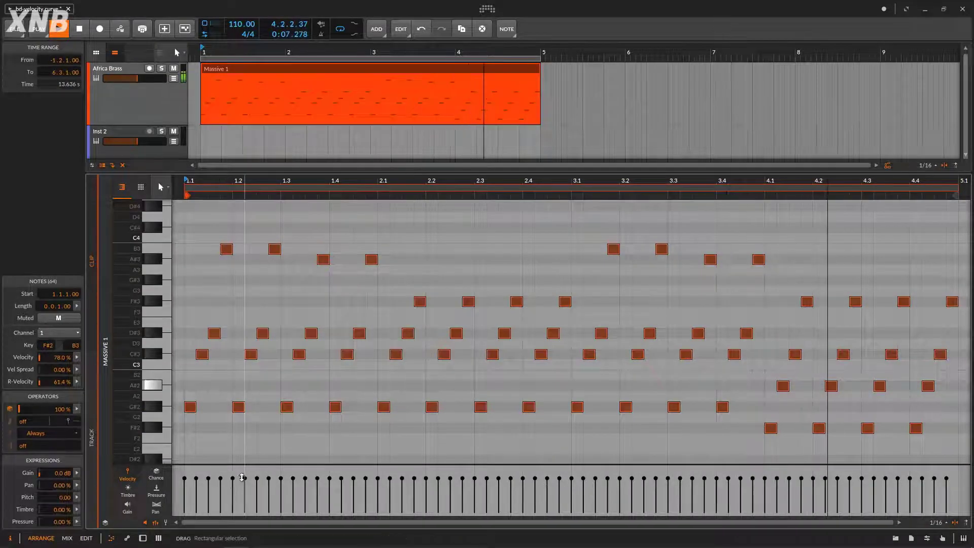
double_click(133, 112)
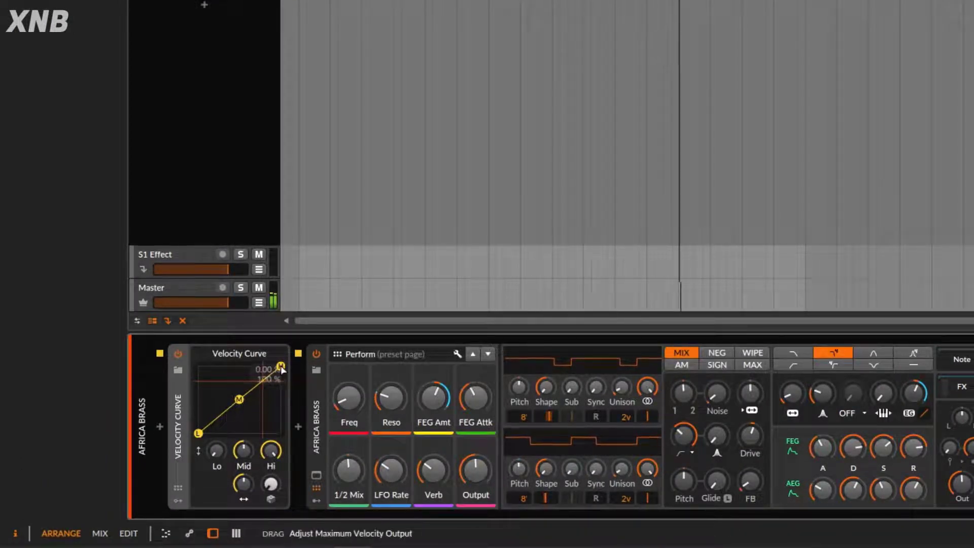
mouse_move(281, 367)
mouse_down()
mouse_move(282, 391)
mouse_move(281, 382)
mouse_up()
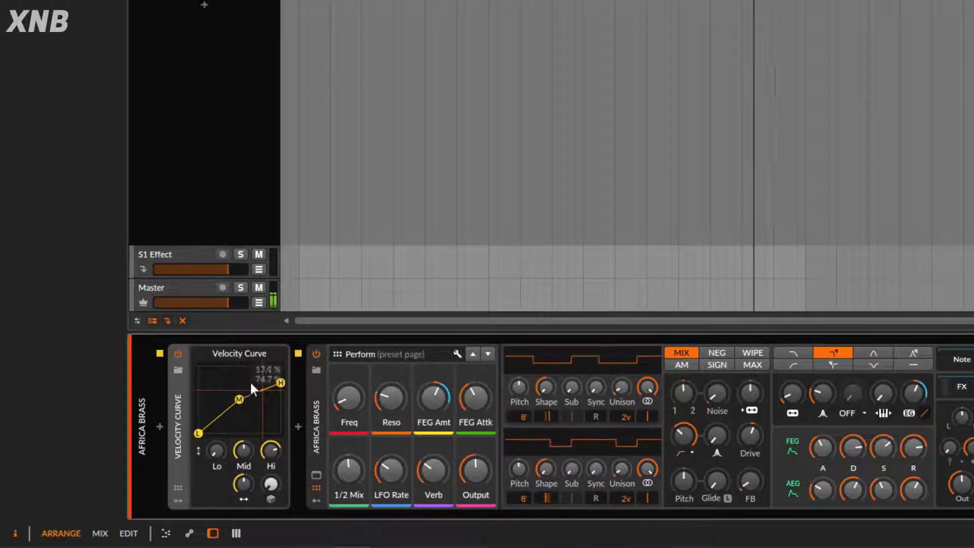
Step: Set the Inst 2 track's note input to the Africa Brass track and arm Inst 2 for recording
click(184, 76)
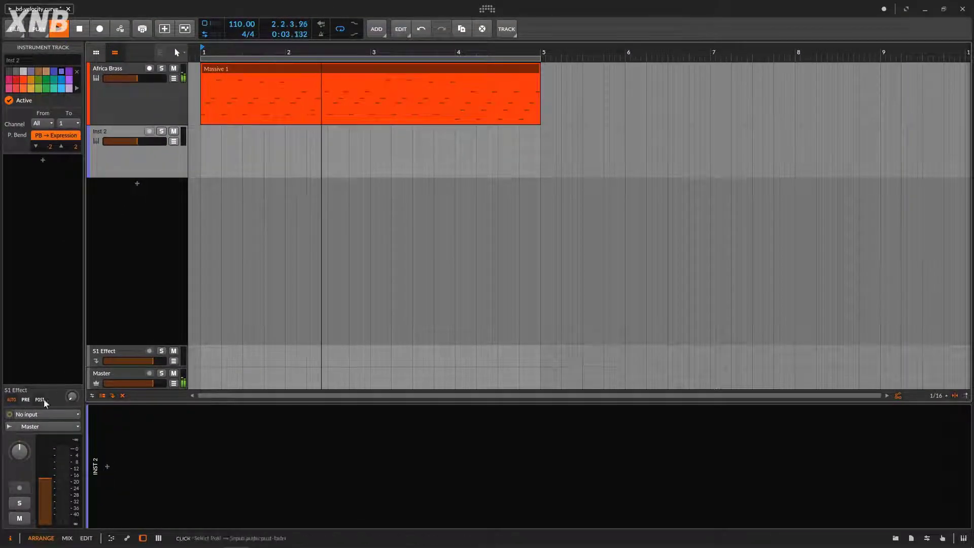
click(29, 414)
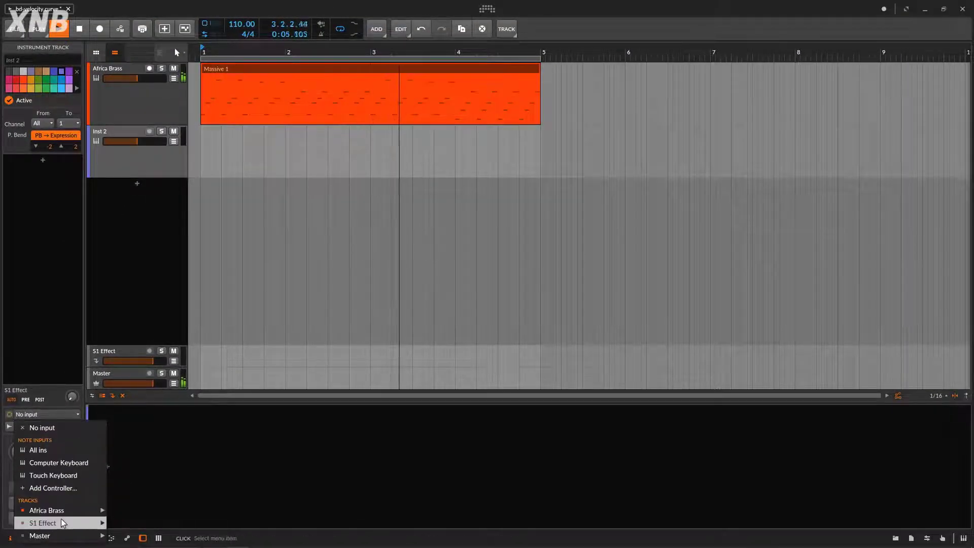
mouse_move(66, 510)
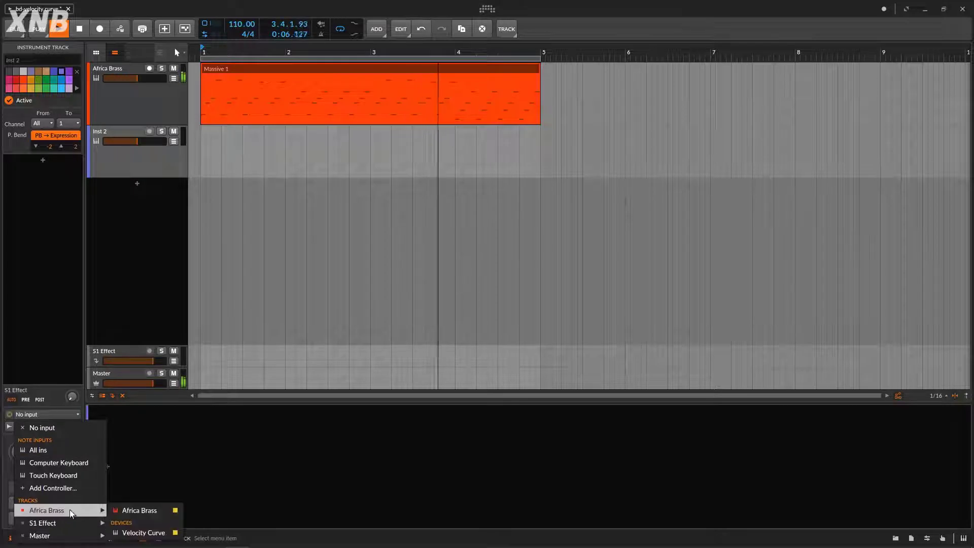
click(153, 512)
click(163, 121)
click(156, 139)
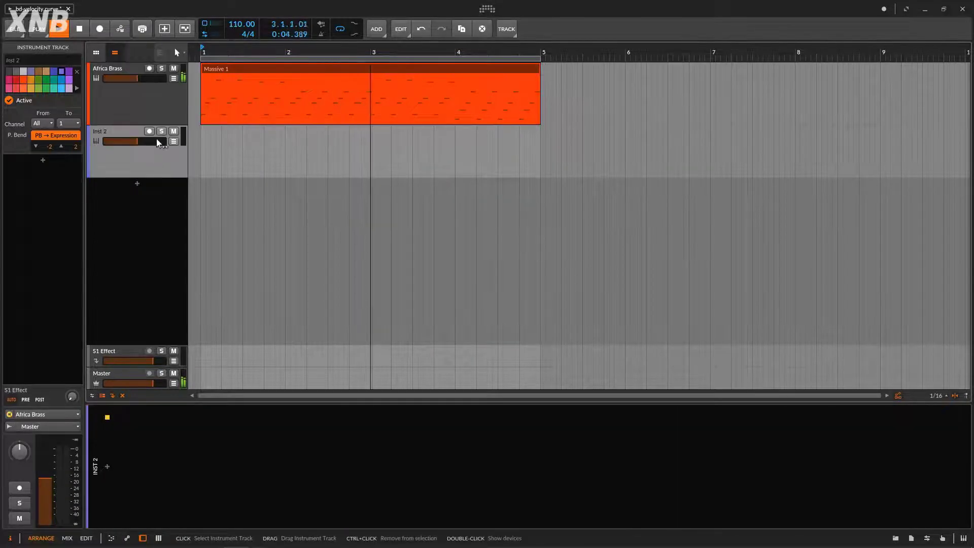
click(149, 131)
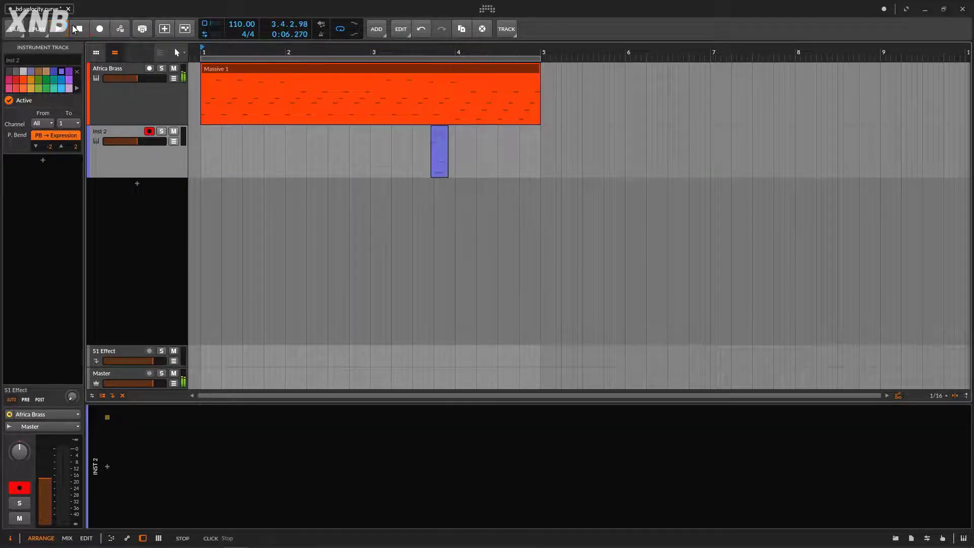
Step: Record the notes coming from Africa Brass onto the Inst 2 track from bar 1, and stop playback
key(space)
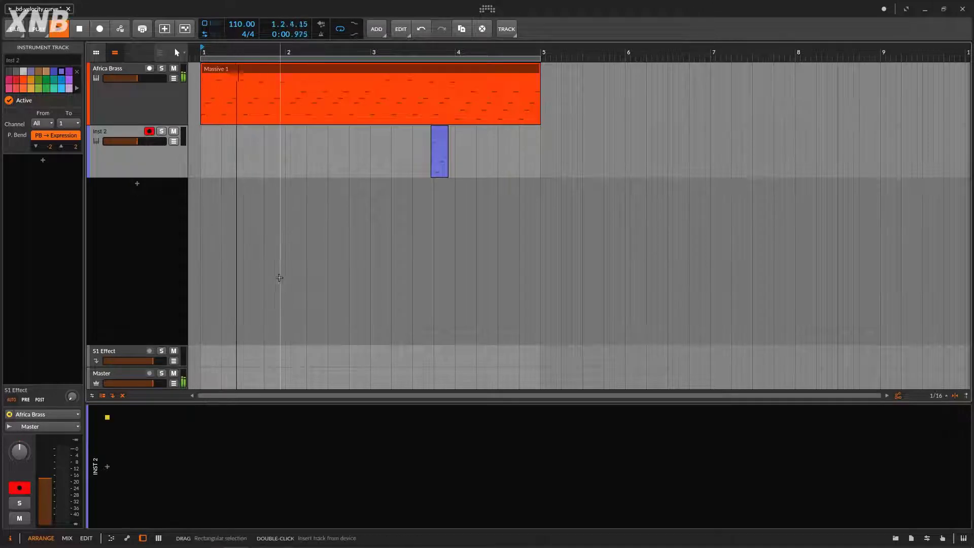
click(80, 33)
click(66, 31)
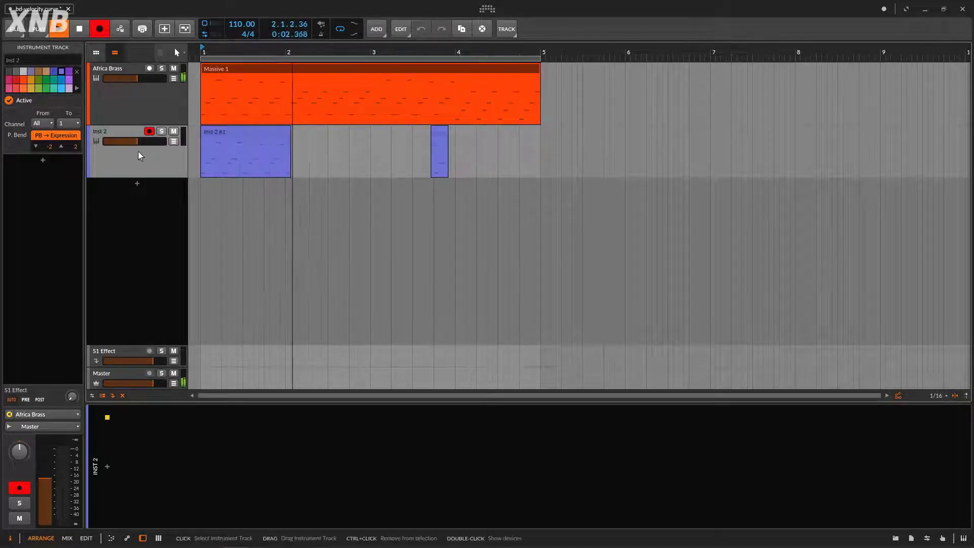
click(65, 29)
key(space)
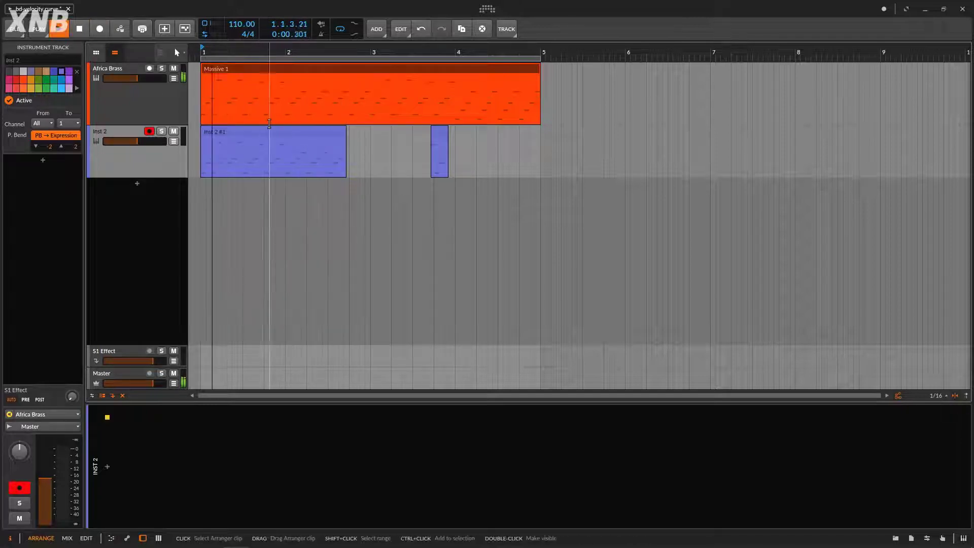
click(269, 124)
key(space)
Step: Compare the note velocities of the recorded Inst 2 clip with those of Massive 1, and return to the Africa Brass devices
double_click(272, 129)
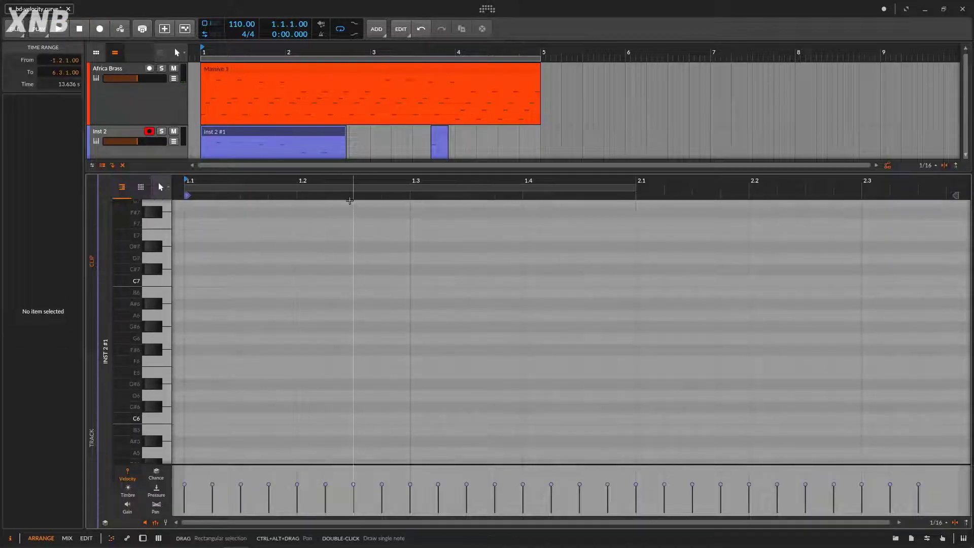
drag(353, 180, 354, 101)
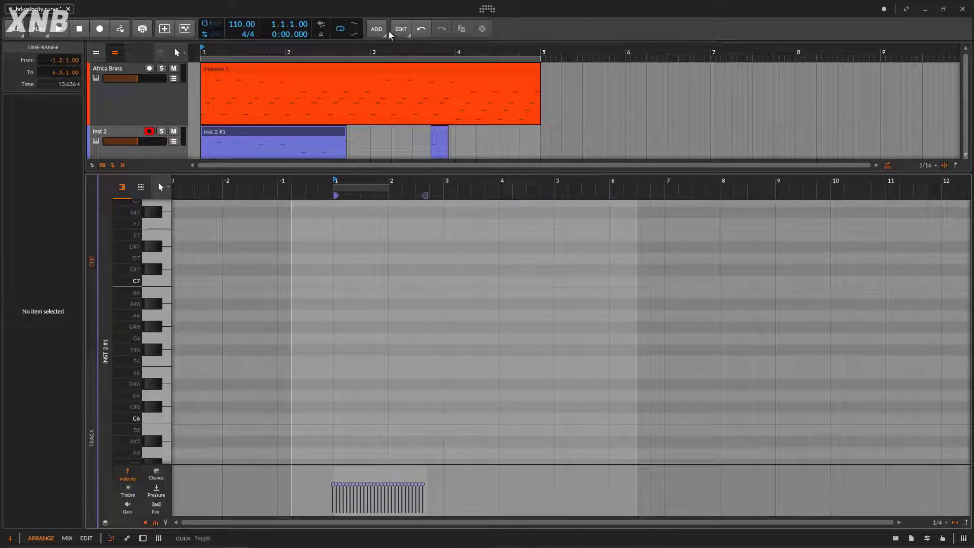
click(334, 68)
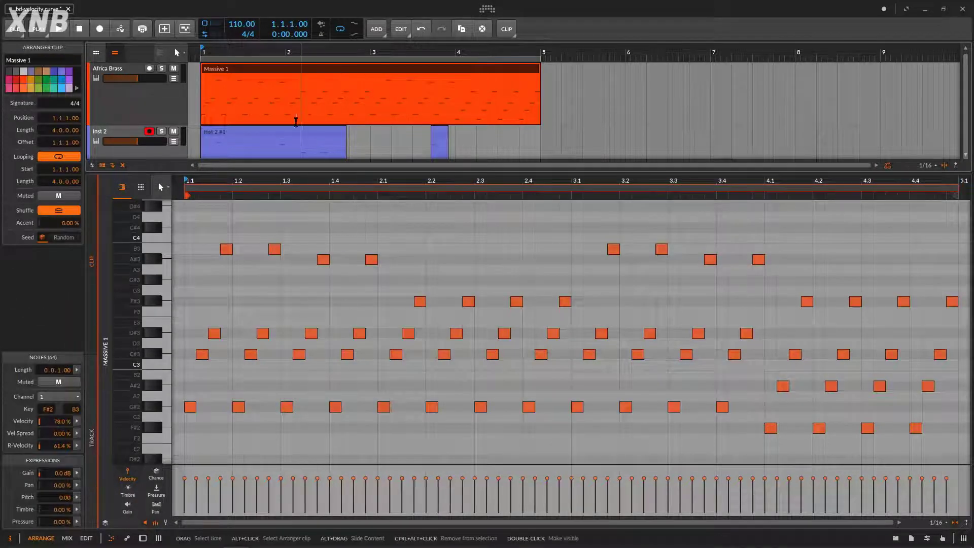
click(287, 136)
click(162, 101)
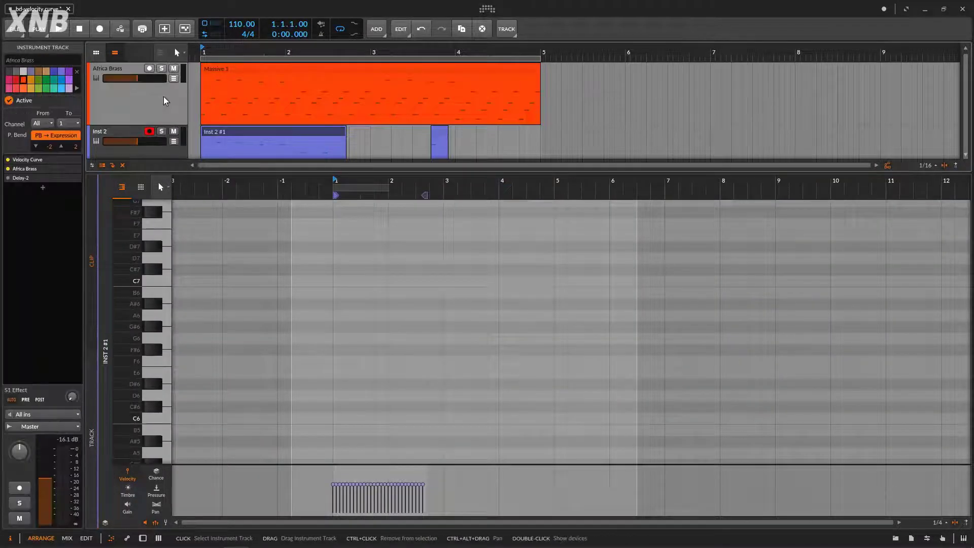
double_click(162, 100)
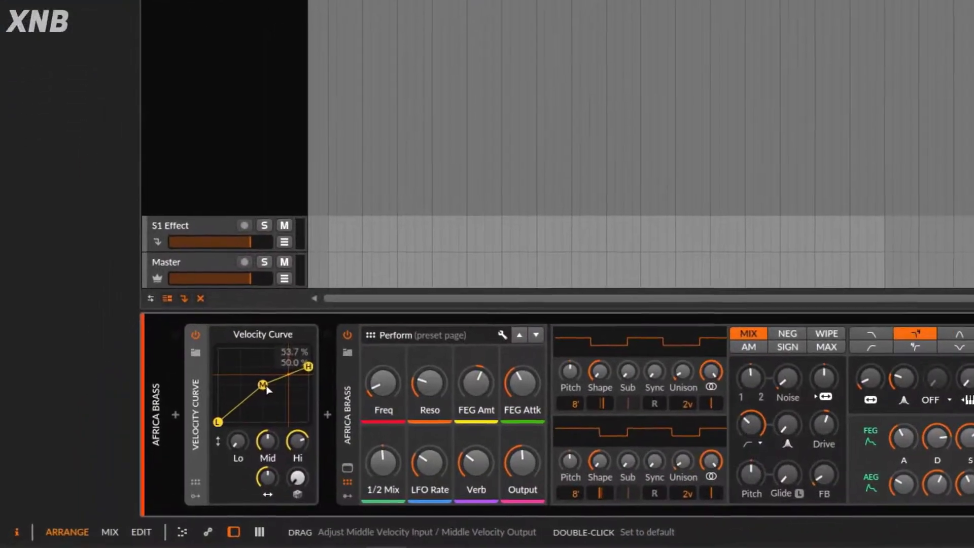
Step: Raise the Velocity Curve's middle output to 54.0 % and try its middle input at 16.5 % during playback
double_click(332, 69)
key(e)
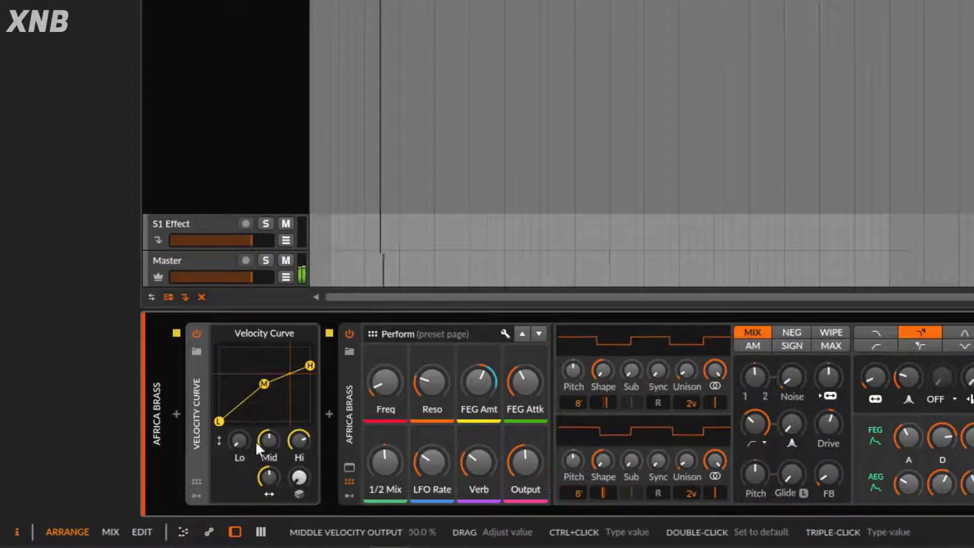
mouse_move(269, 440)
mouse_down()
mouse_move(269, 383)
mouse_move(269, 480)
mouse_move(269, 434)
mouse_move(284, 461)
mouse_move(269, 479)
mouse_move(269, 431)
mouse_up()
drag(268, 478, 268, 547)
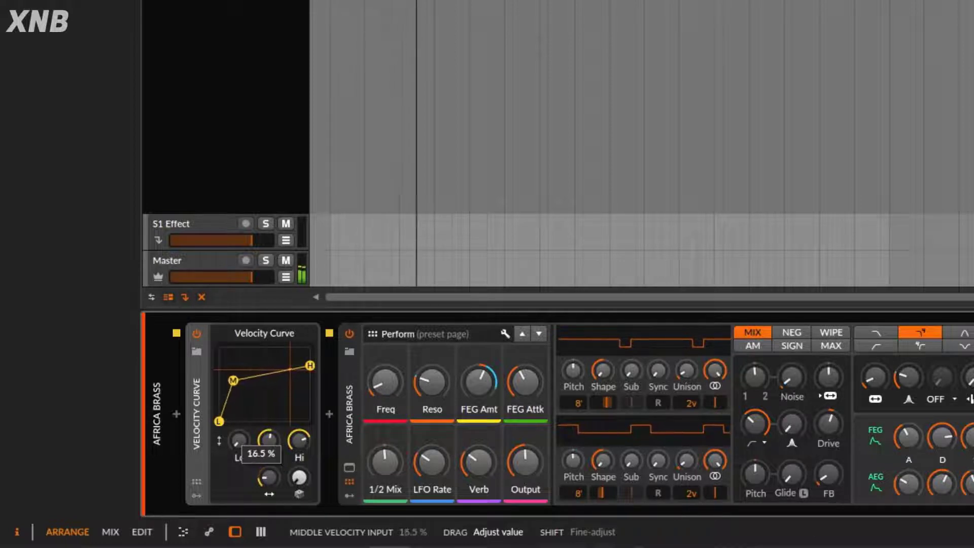
mouse_move(270, 472)
mouse_down()
mouse_move(270, 454)
mouse_move(267, 461)
mouse_up()
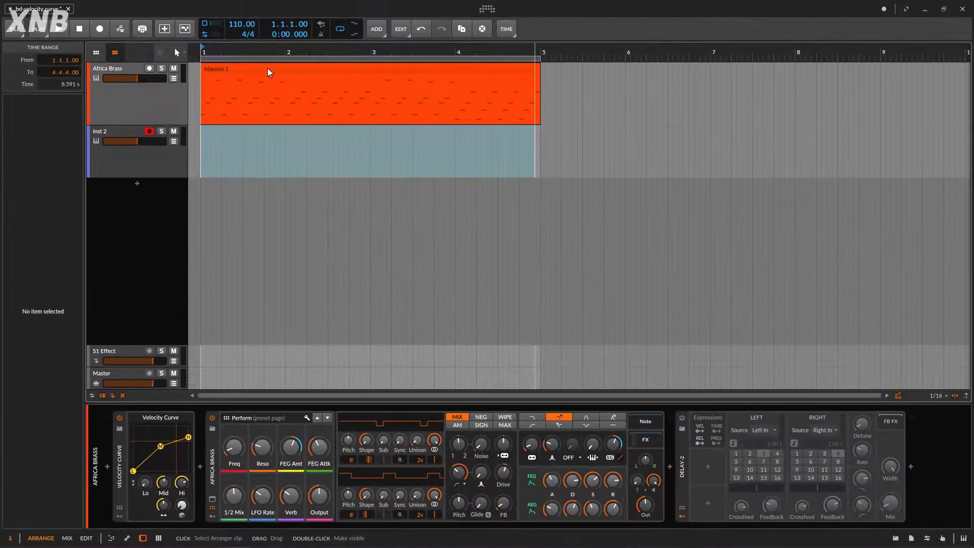
Step: Reset the Velocity Curve's maximum output to its default and try adjusting the minimum output
click(290, 85)
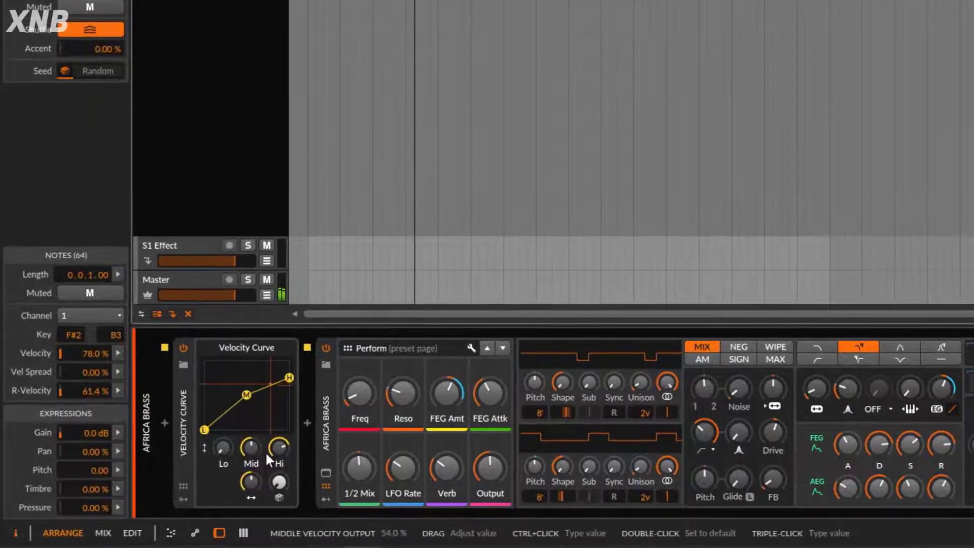
double_click(275, 452)
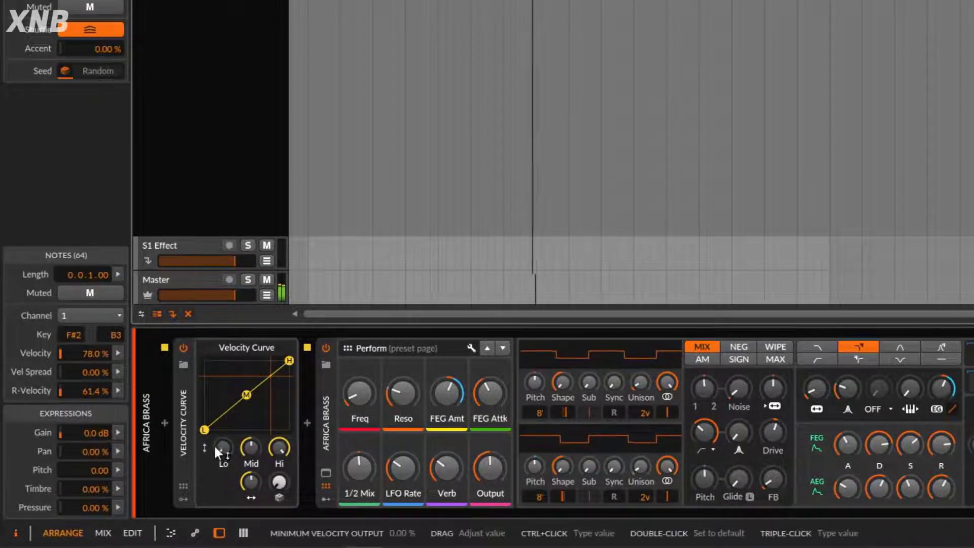
mouse_move(222, 449)
mouse_down()
mouse_move(222, 416)
mouse_move(224, 462)
mouse_up()
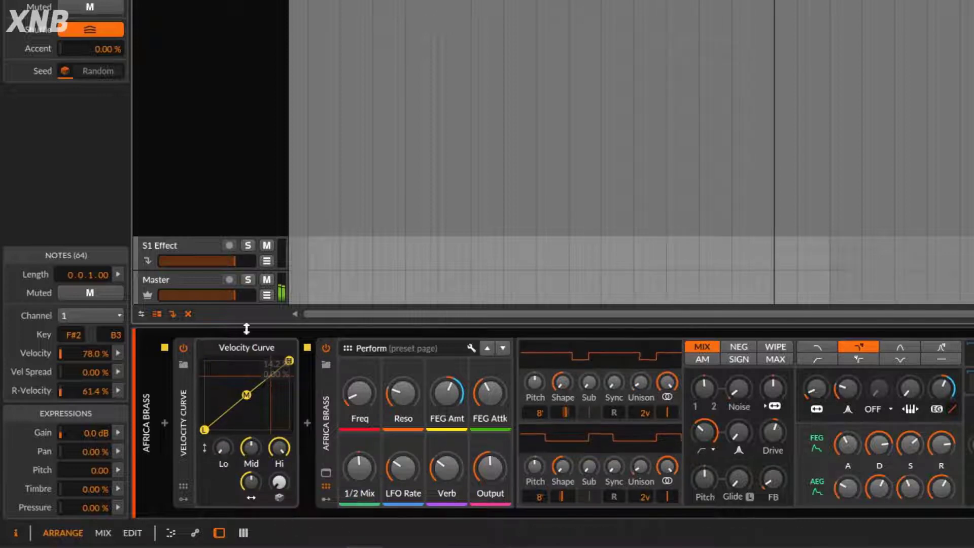
Step: Lower the velocity of all notes in the Massive 1 clip to 31.9 %
double_click(622, 3)
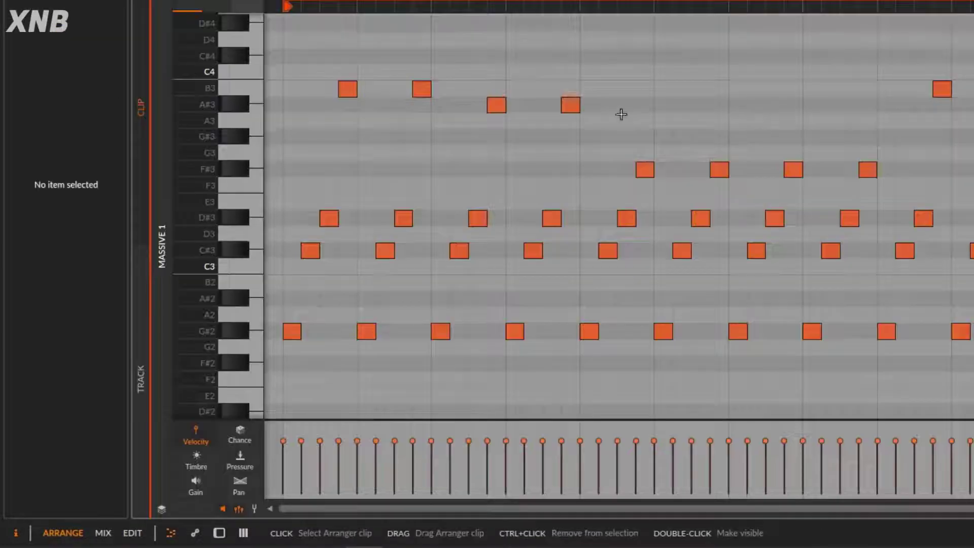
drag(580, 7, 570, 0)
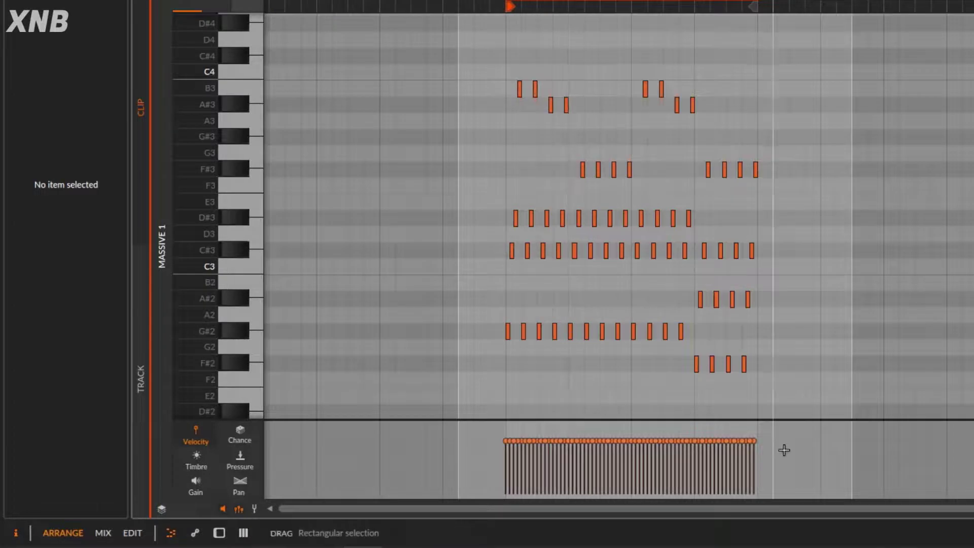
drag(789, 443, 443, 426)
drag(616, 441, 620, 471)
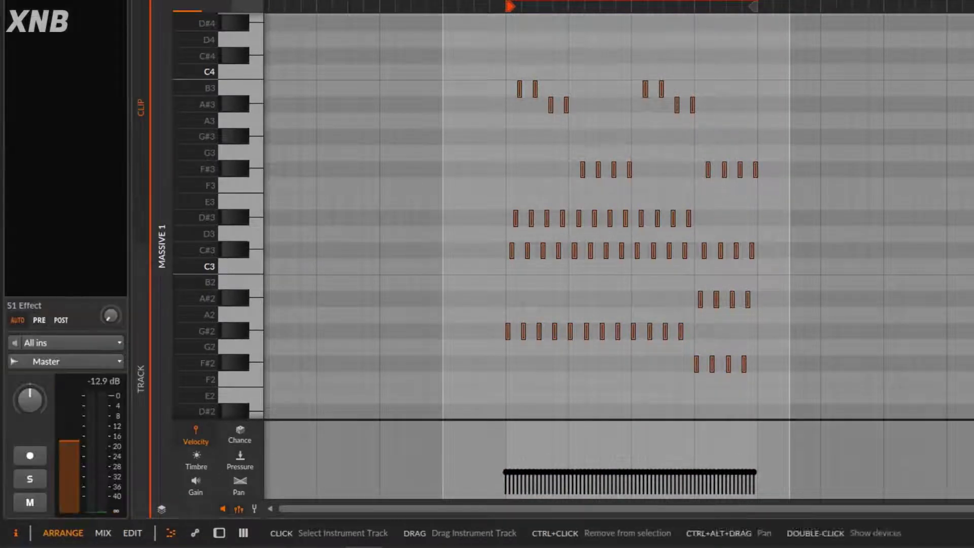
Step: Play the clip and raise the Velocity Curve's minimum output above its middle point
key(d)
key(space)
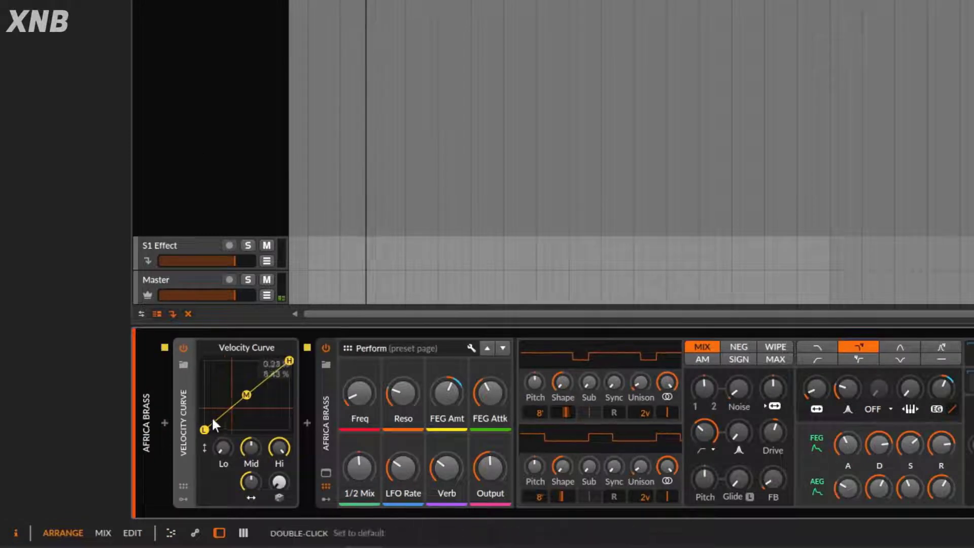
drag(227, 452, 226, 375)
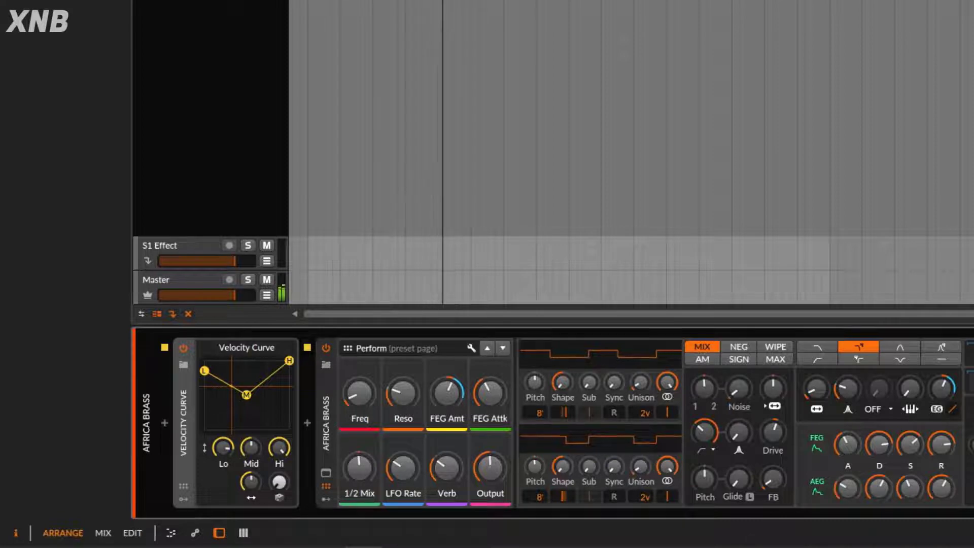
Step: Check the velocities of the Massive 1 clip's notes and raise the Velocity Curve's middle output to 69.0 % during playback
key(ctrl+a)
key(e)
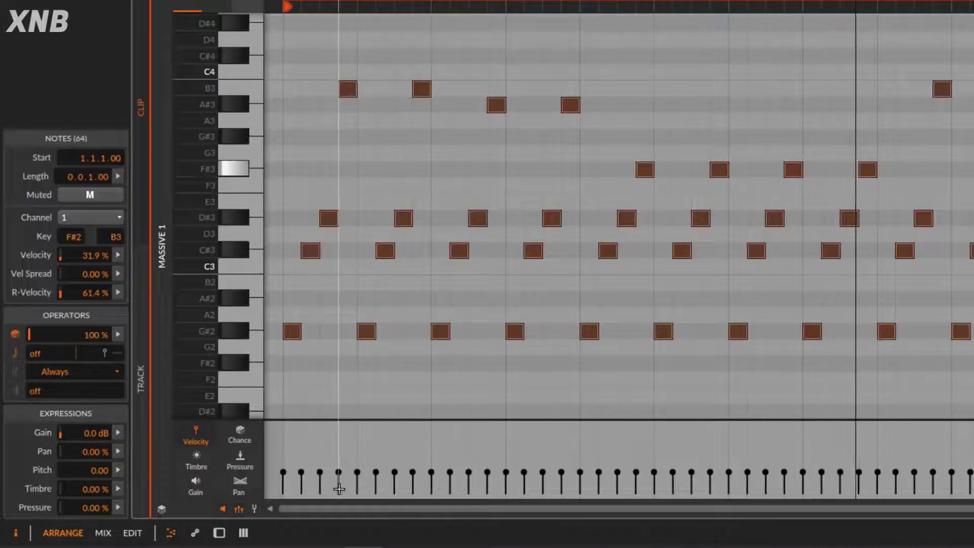
key(d)
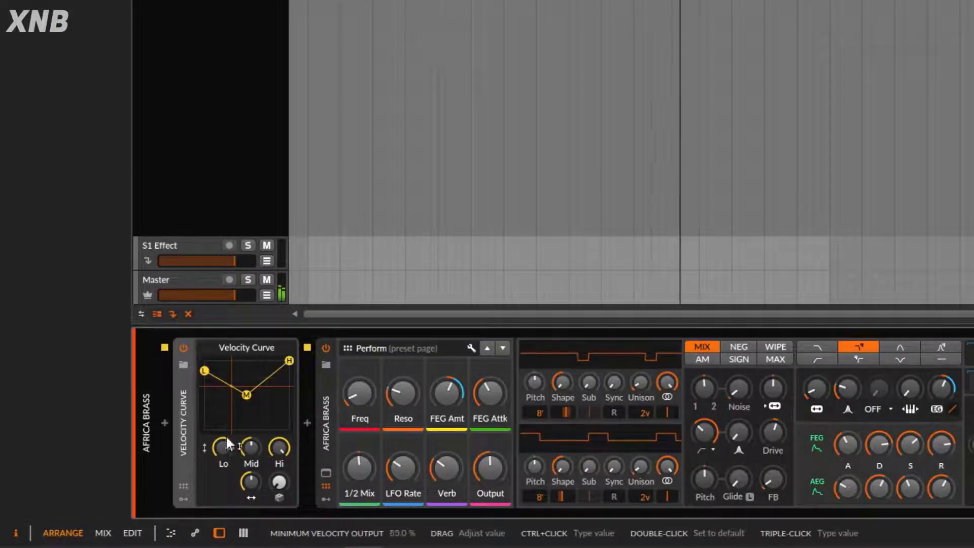
mouse_move(224, 446)
mouse_down()
mouse_move(223, 486)
mouse_move(223, 459)
mouse_up()
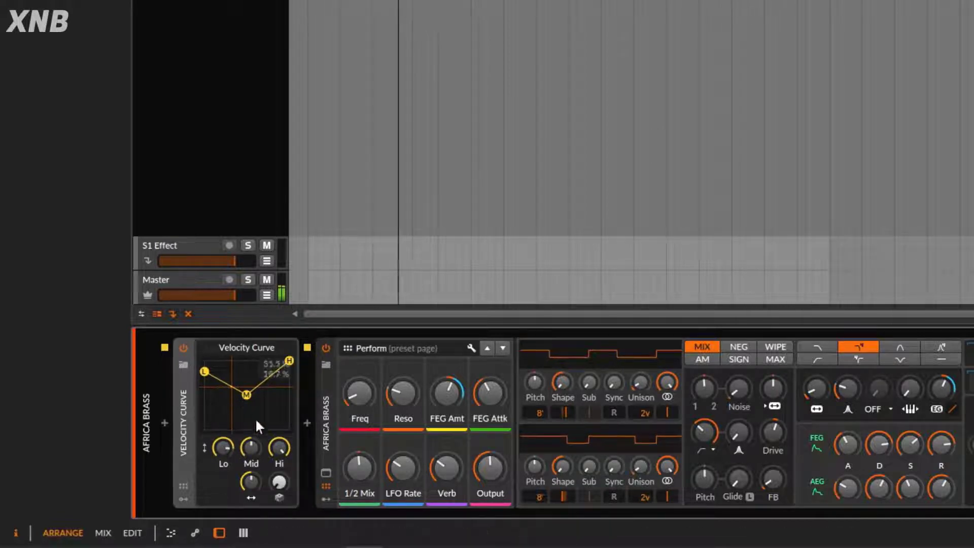
drag(250, 447, 250, 436)
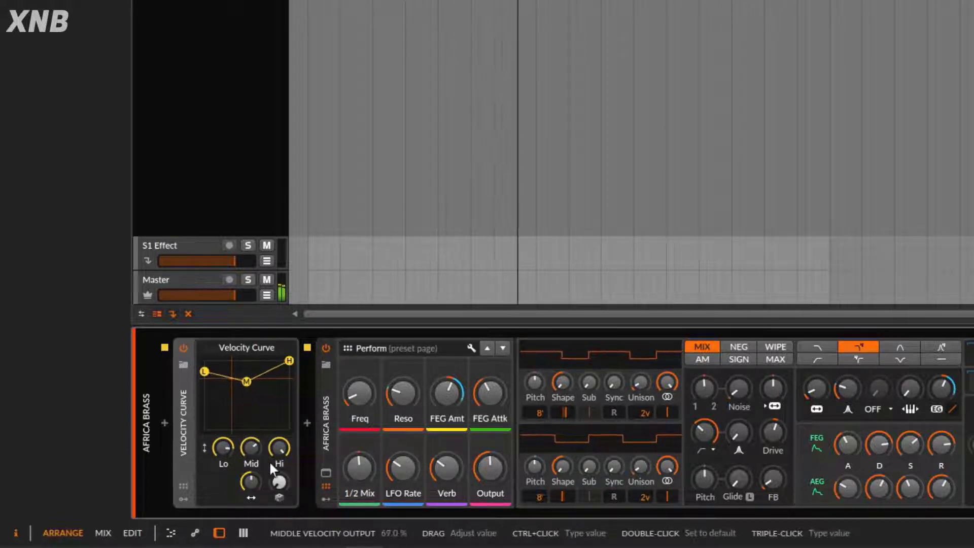
click(279, 447)
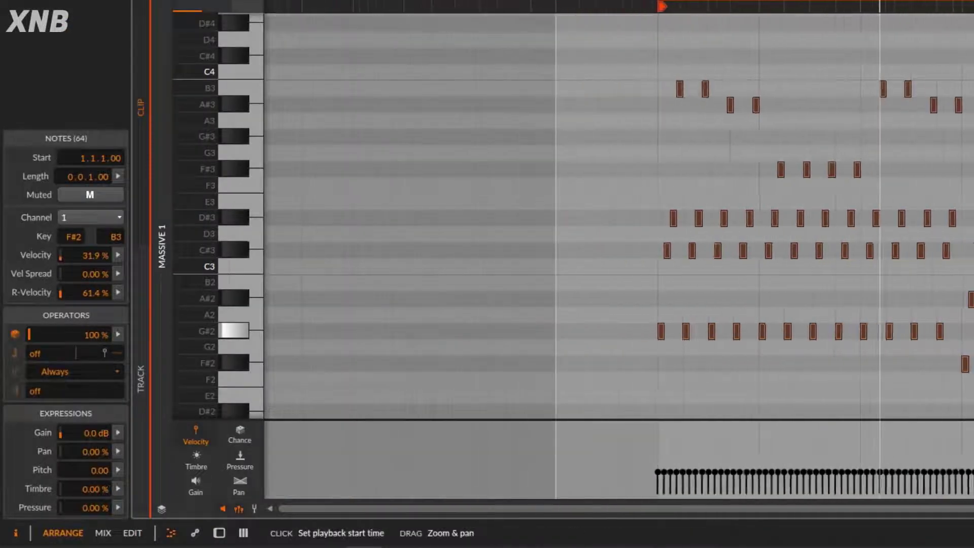
Step: Raise the velocity of all Massive 1 notes and lower the notes in the clip's second half to 22.0 %
drag(788, 8, 788, 1)
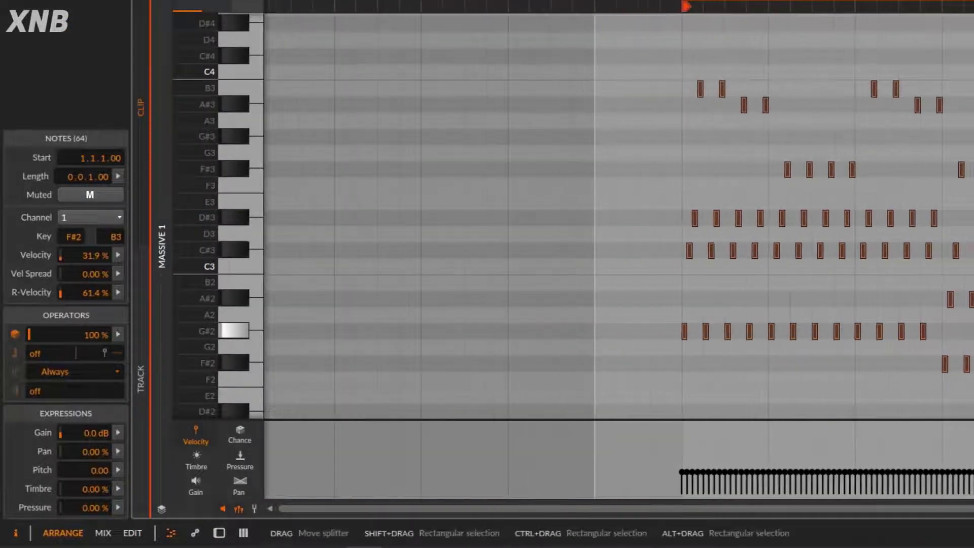
drag(973, 474, 652, 443)
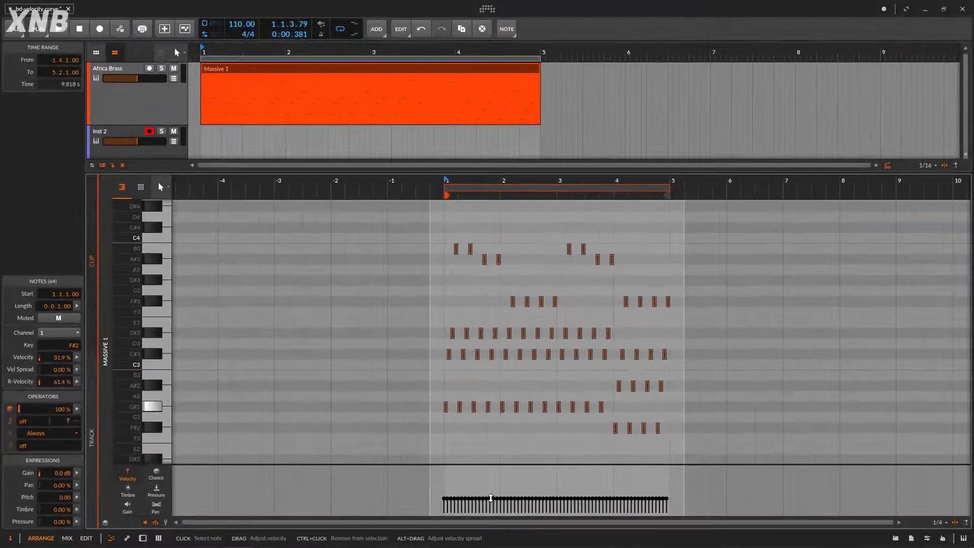
drag(490, 498, 491, 475)
click(535, 252)
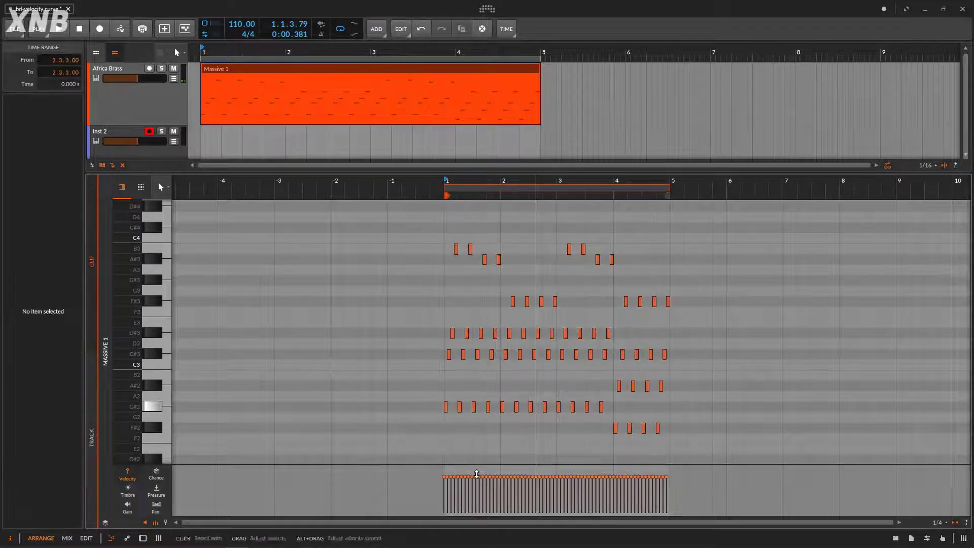
drag(741, 488, 573, 501)
double_click(147, 112)
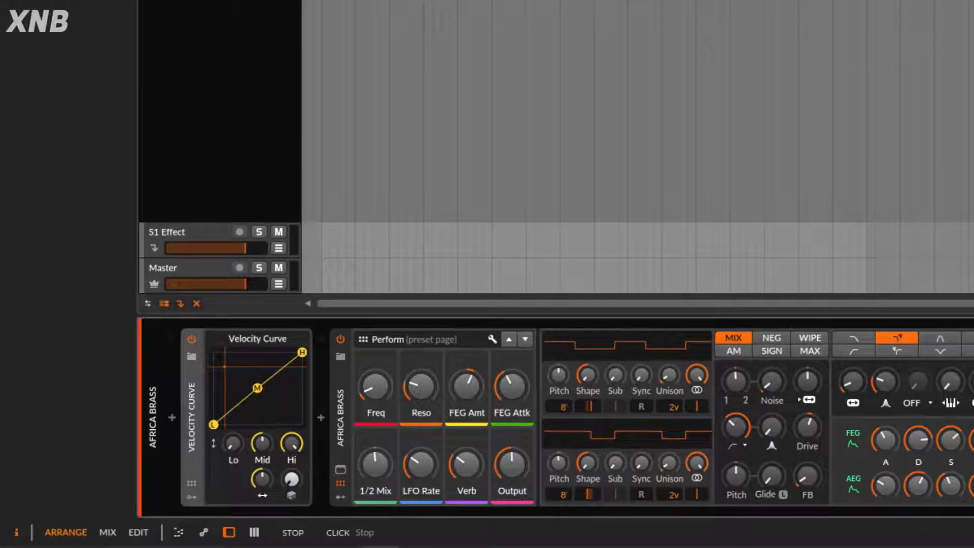
Step: Play the clip and raise the Velocity Curve's minimum output above its middle point, with a slightly higher middle and a lower maximum
key(space)
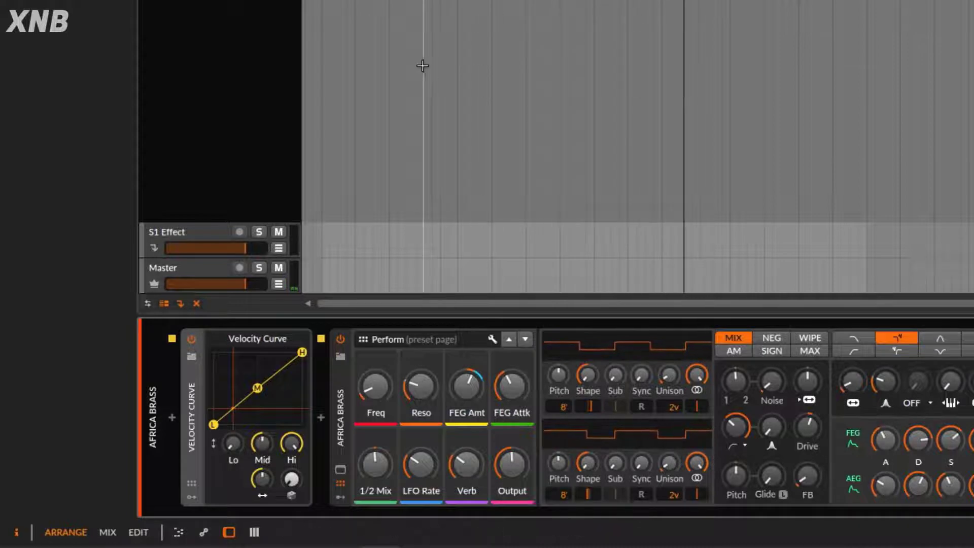
click(231, 445)
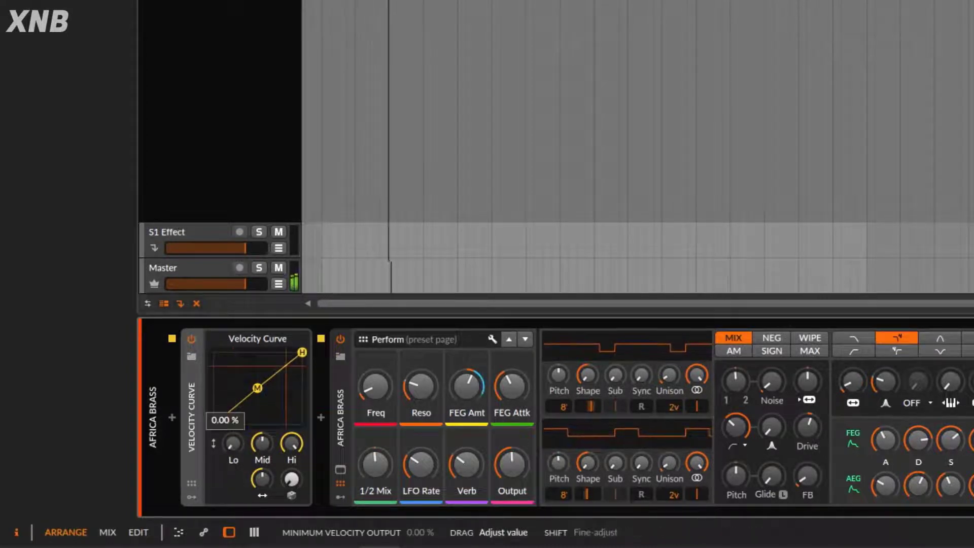
drag(232, 444, 232, 431)
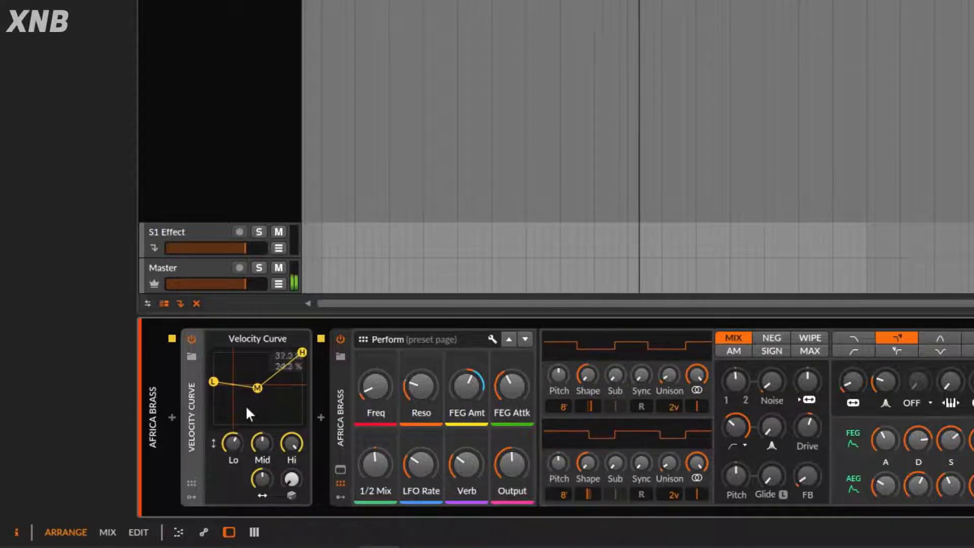
drag(257, 389, 258, 383)
drag(262, 442, 284, 454)
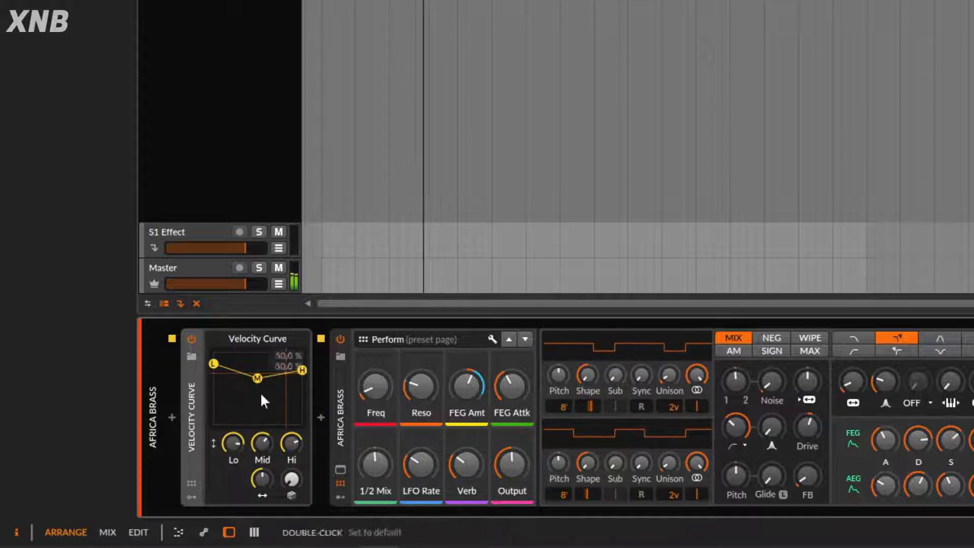
Step: Return the Velocity Curve's minimum, maximum and middle points to a straight diagonal line
drag(213, 363, 213, 424)
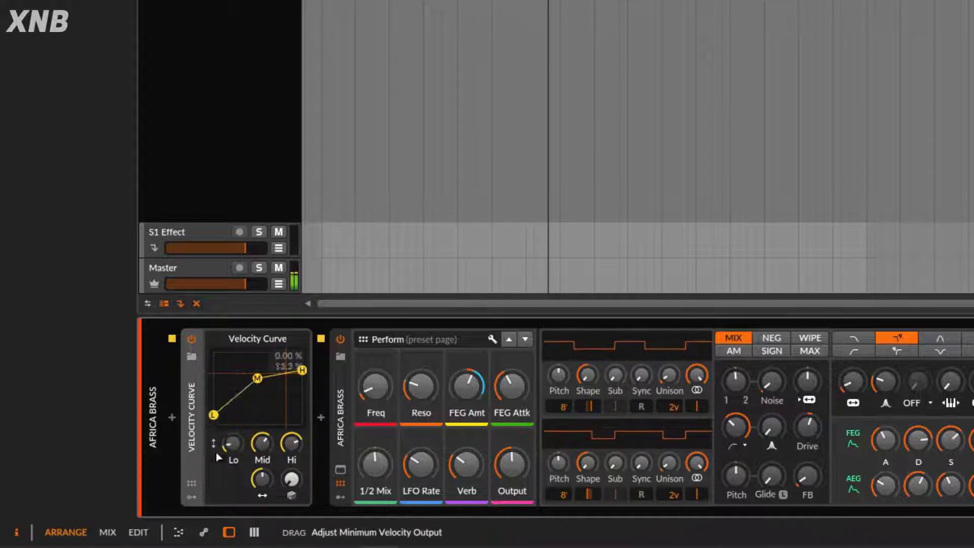
drag(302, 371, 304, 315)
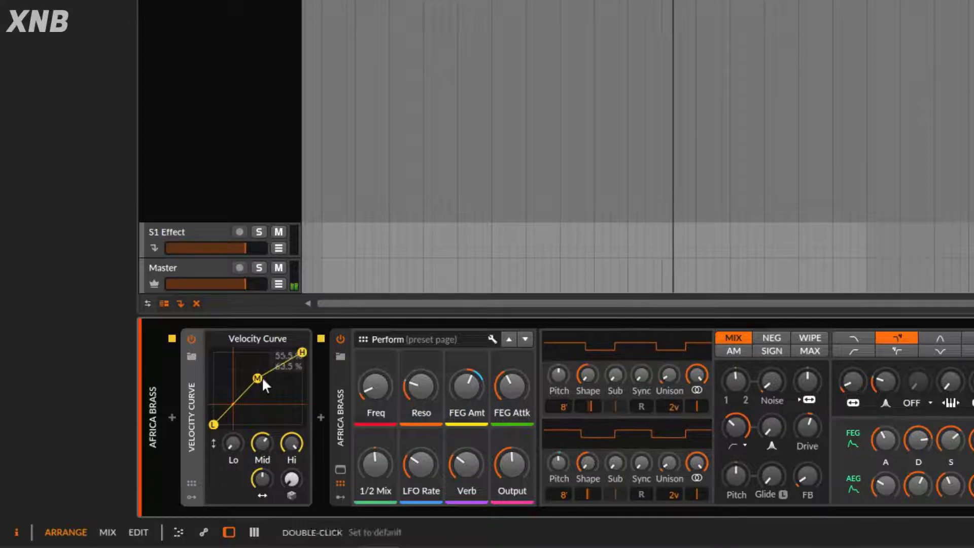
drag(259, 378, 259, 388)
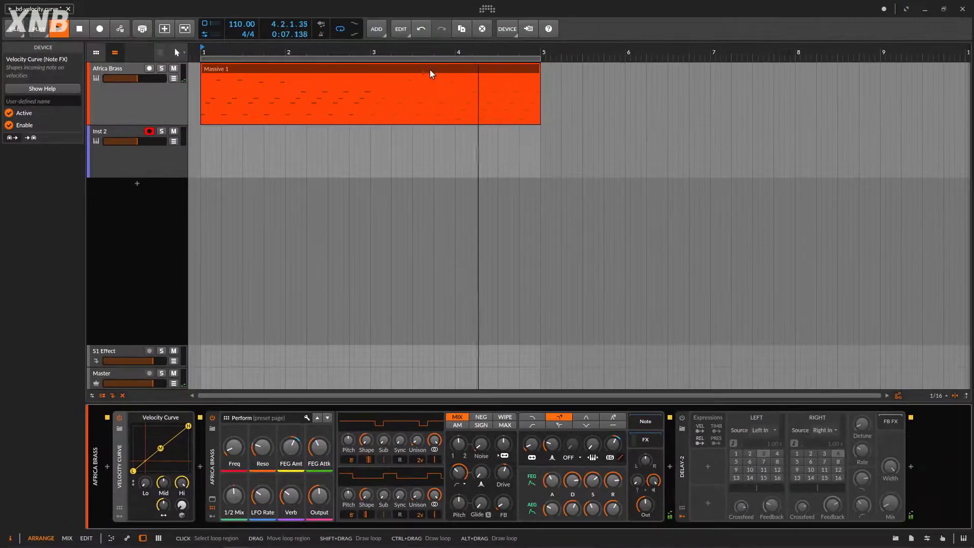
Step: Raise the velocity of the notes in the Massive 1 clip's second half to match the first half
double_click(481, 12)
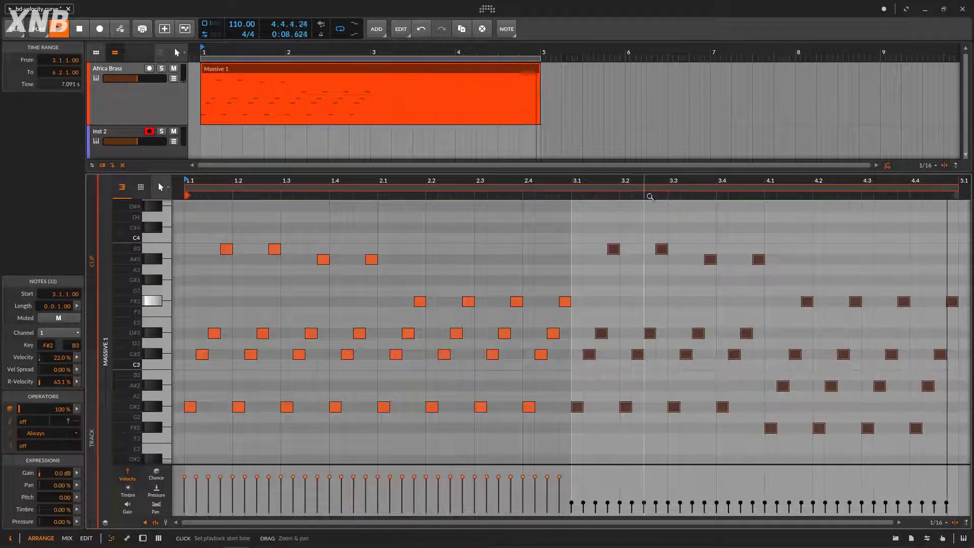
drag(650, 197, 539, 211)
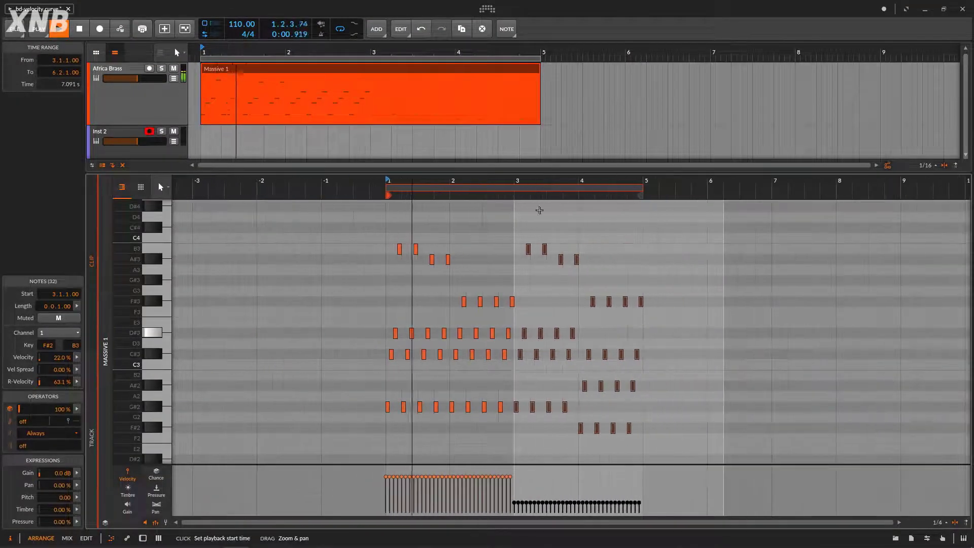
click(658, 502)
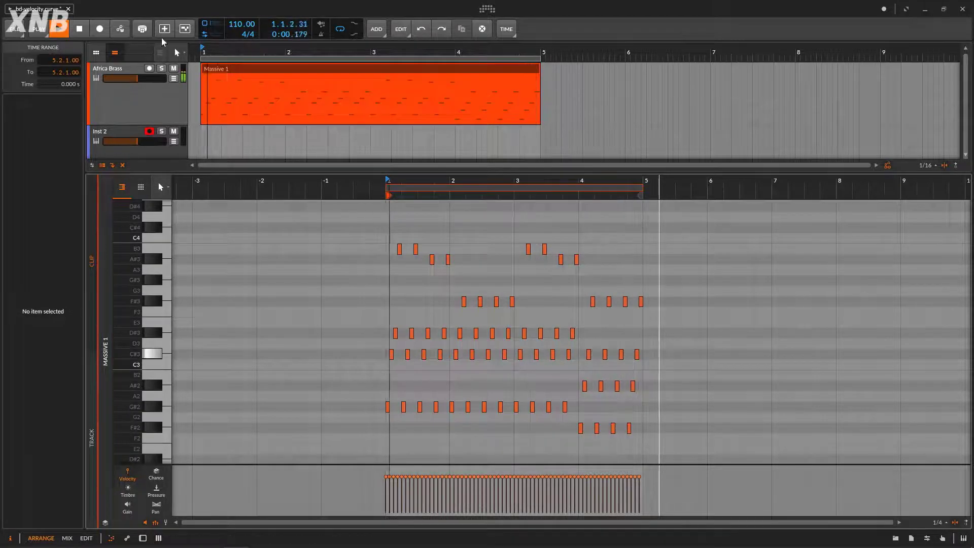
double_click(144, 108)
Step: Reset the Velocity Curve to its straight default line and audition the clip with Randomization at 100 %
key(space)
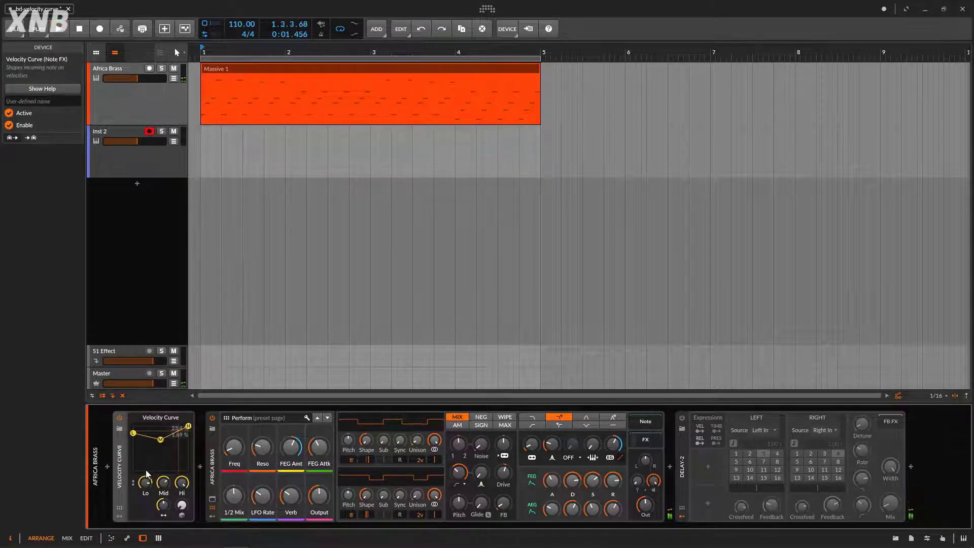
double_click(147, 485)
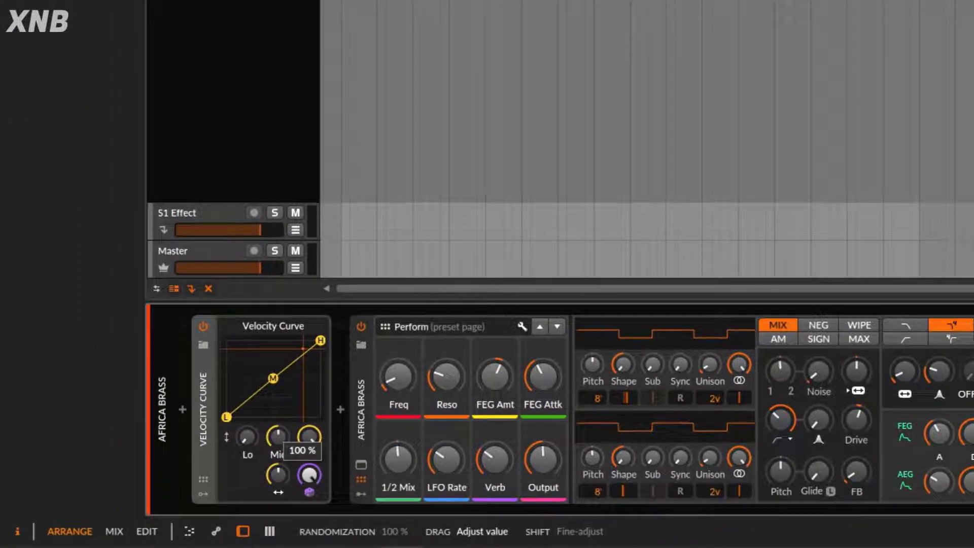
key(space)
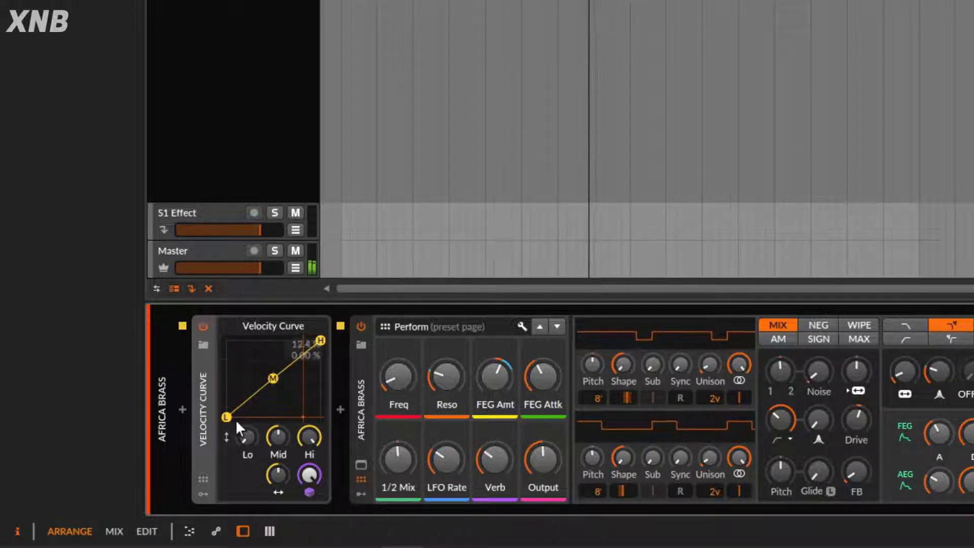
Step: Narrow the randomized velocity range by raising the Velocity Curve's minimum output and middle point and slightly lowering its maximum output
drag(229, 421, 229, 390)
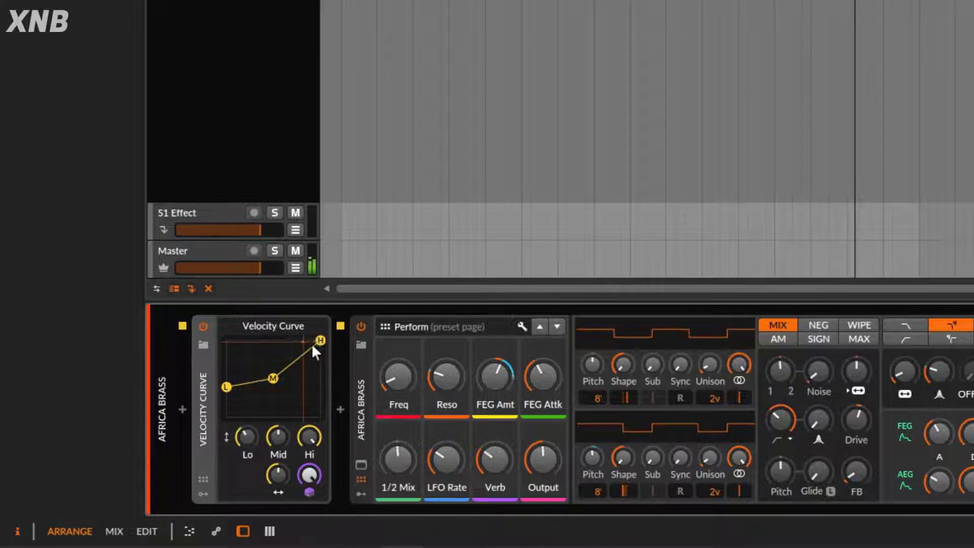
drag(320, 341, 325, 369)
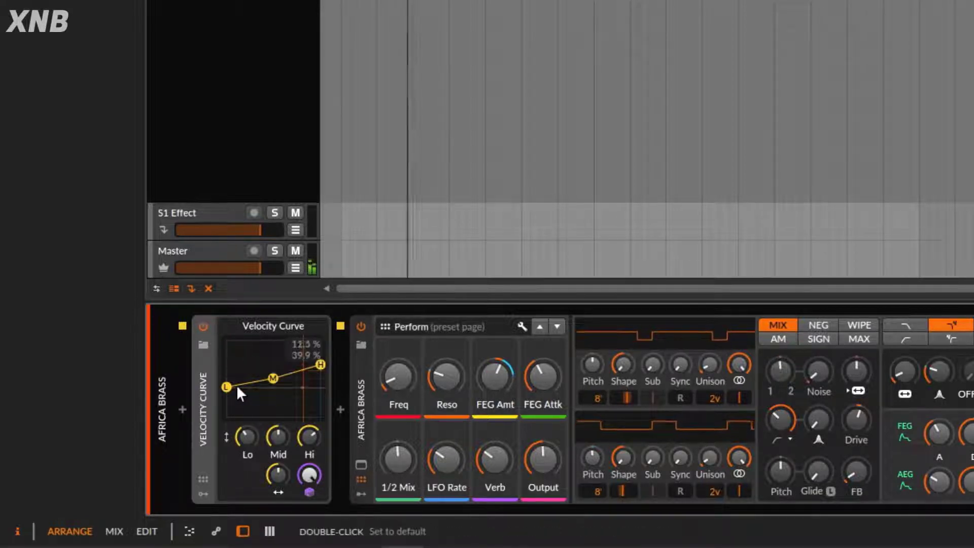
drag(234, 379, 228, 376)
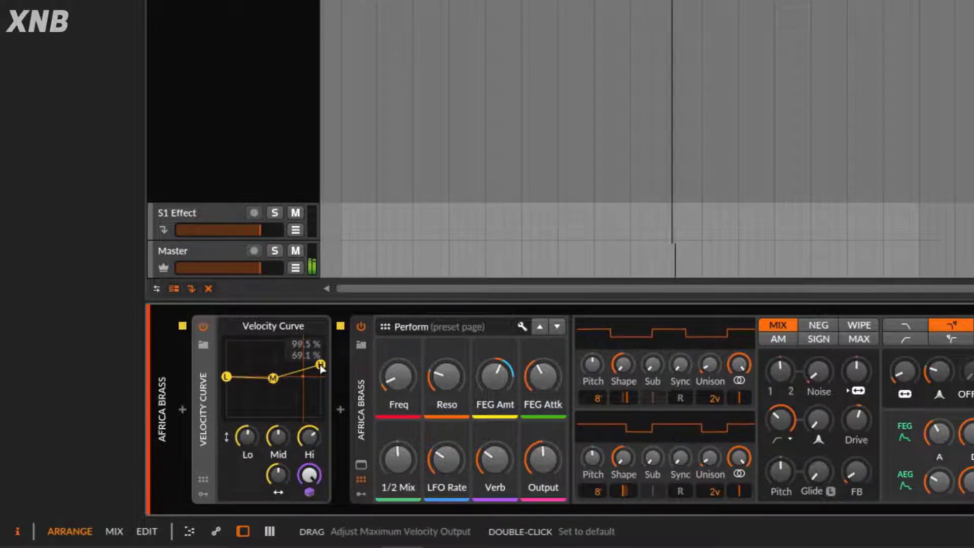
drag(320, 363, 321, 351)
drag(277, 374, 283, 356)
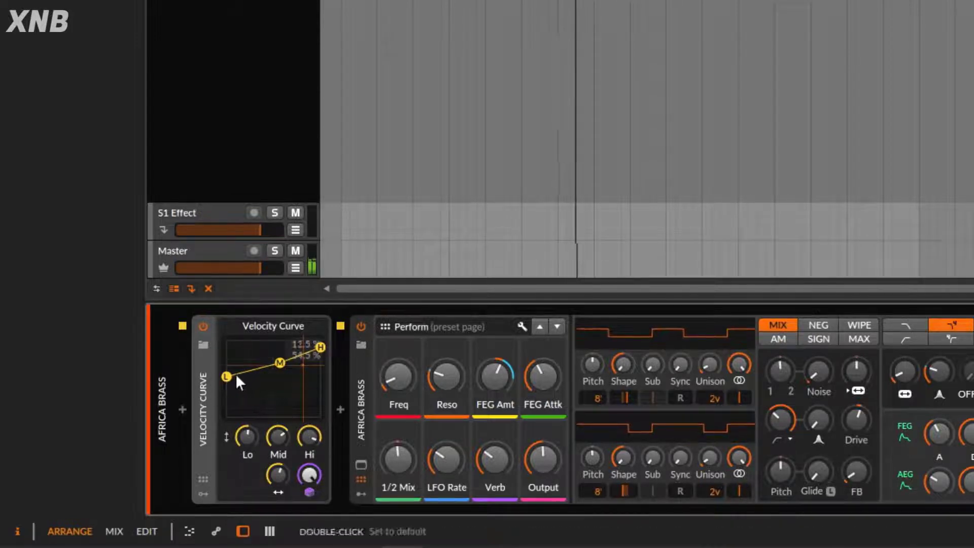
drag(227, 376, 226, 389)
drag(281, 366, 280, 370)
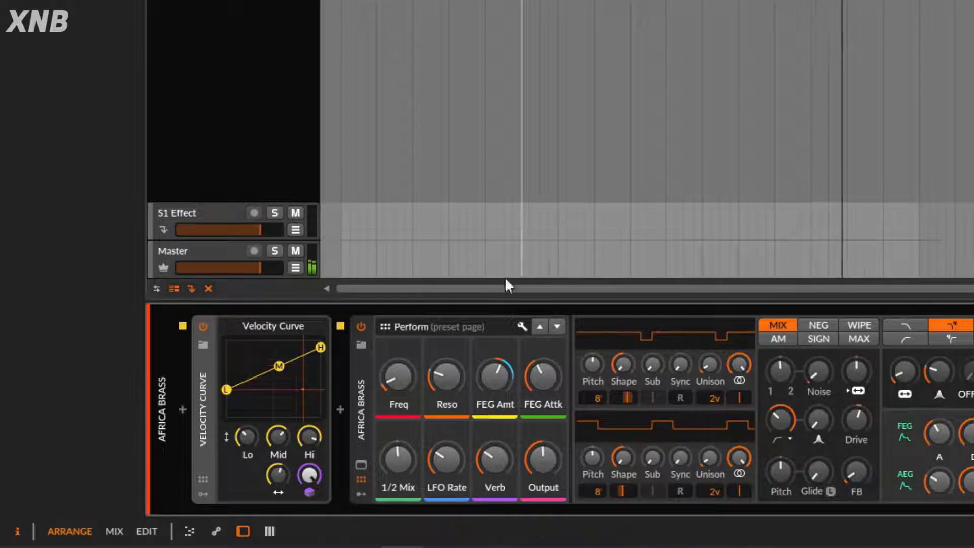
Step: Move the Velocity Curve between the Africa Brass instrument and Delay-2, and enable Delay-2
drag(205, 370, 967, 369)
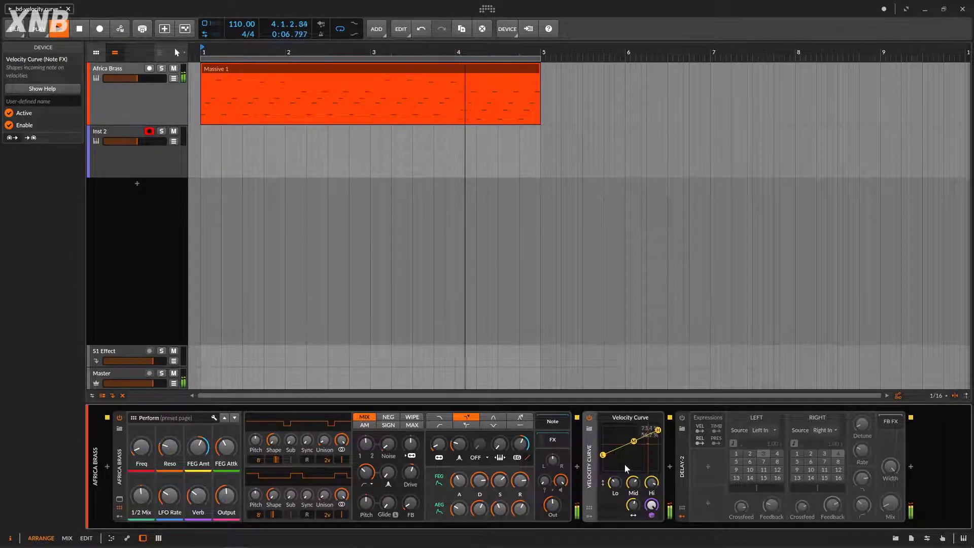
click(682, 419)
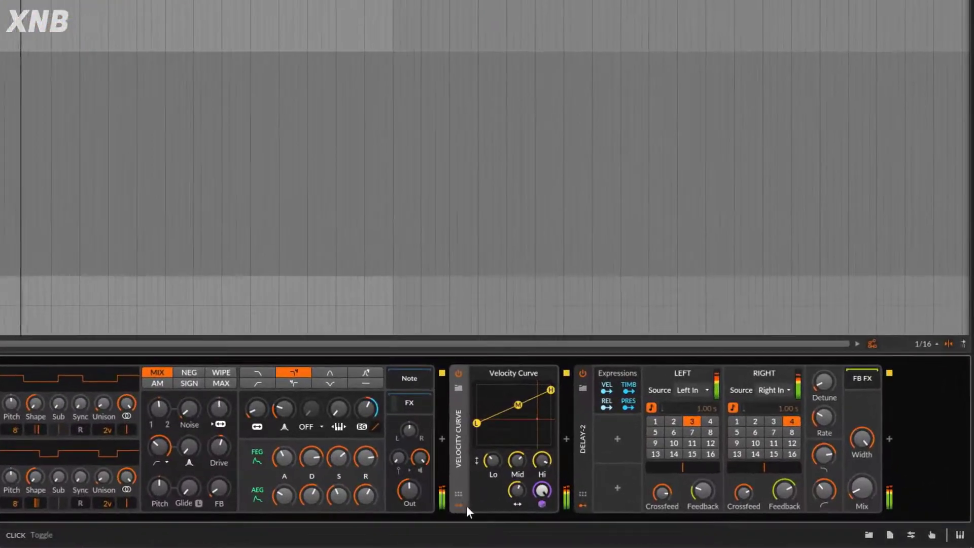
Step: Map the velocity output of Delay-2's Expressions modulator to the delay's Mix amount
click(466, 506)
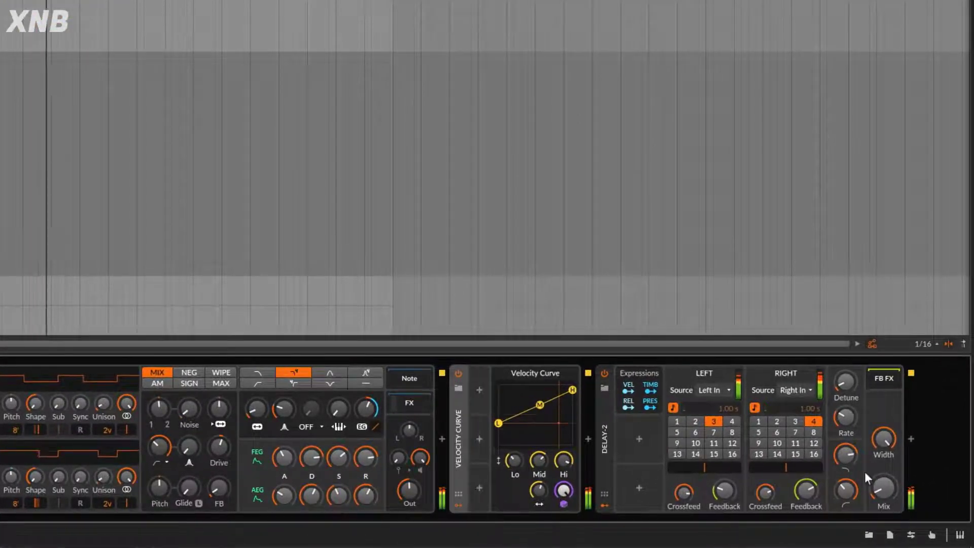
click(454, 504)
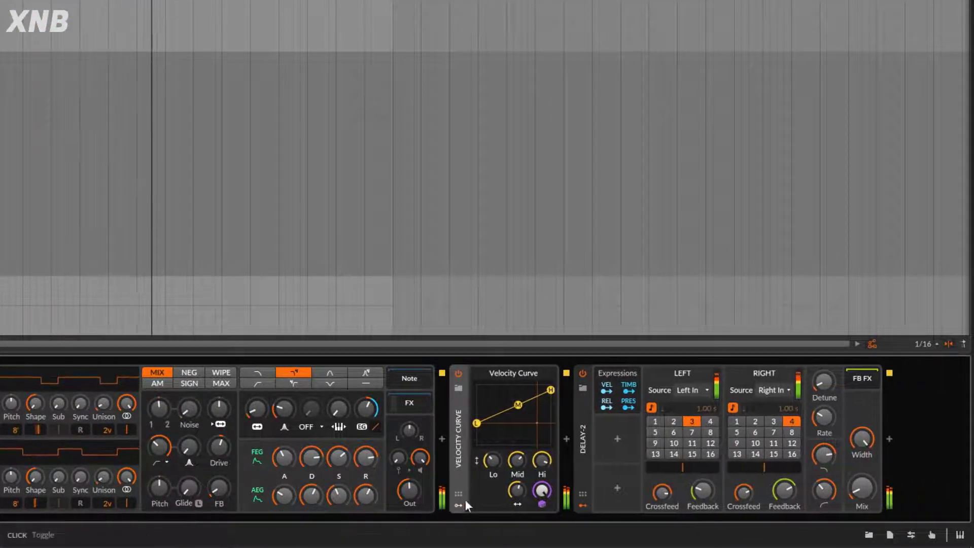
click(607, 384)
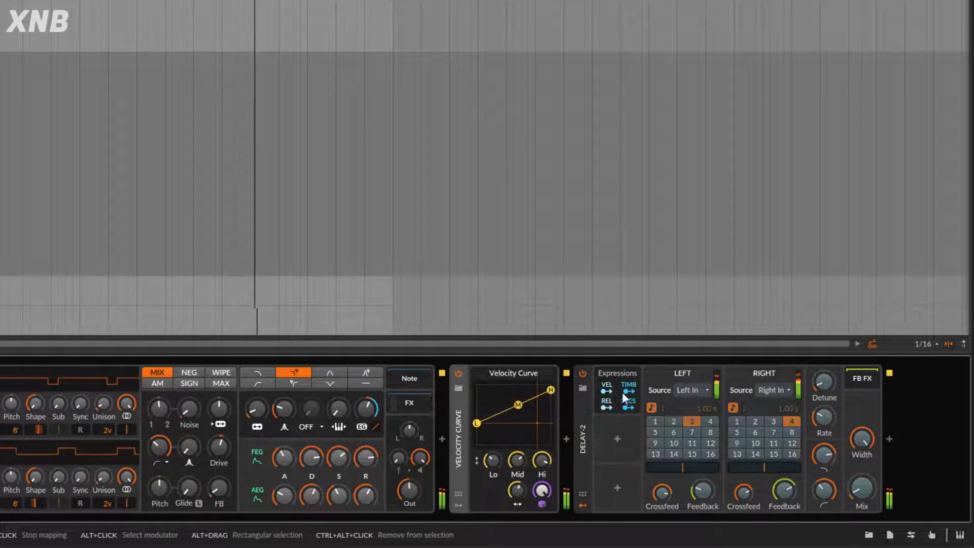
drag(861, 488, 861, 474)
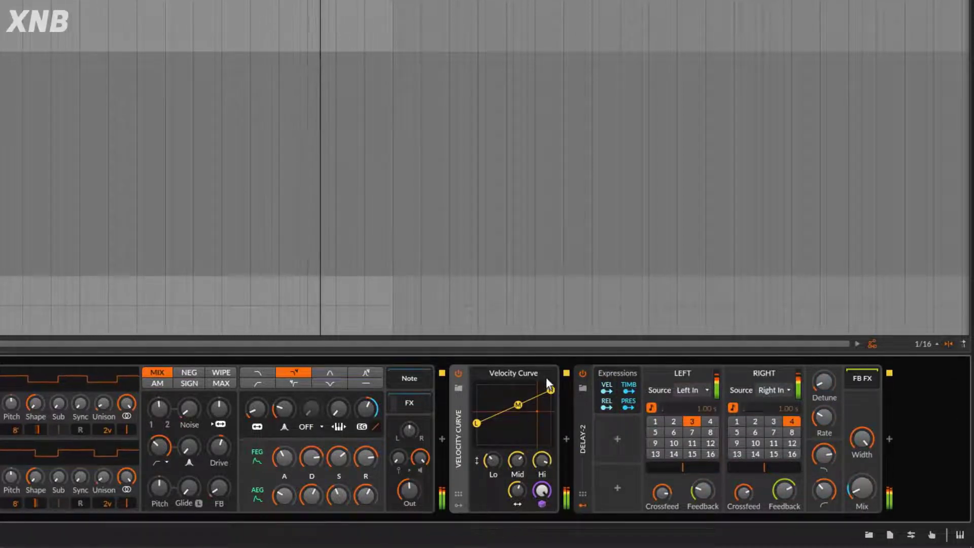
Step: Try a narrower Velocity Curve output range on the delay, restore its full minimum and maximum outputs, and stop playback
drag(550, 389, 553, 406)
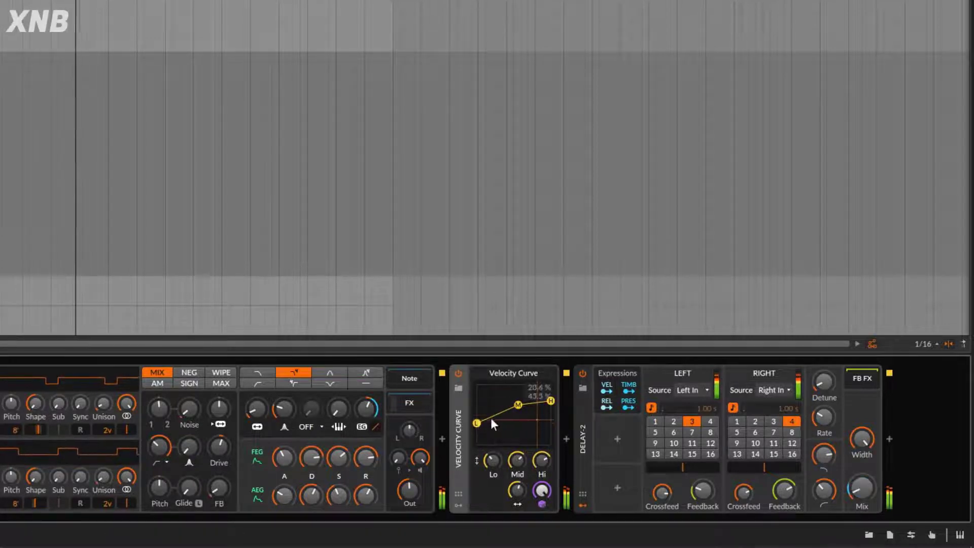
drag(476, 422, 480, 411)
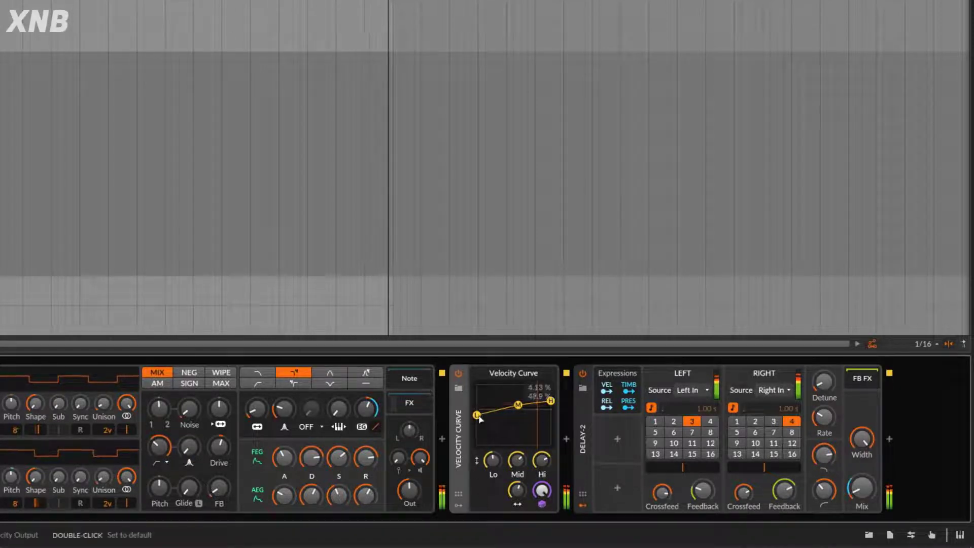
drag(476, 416, 477, 482)
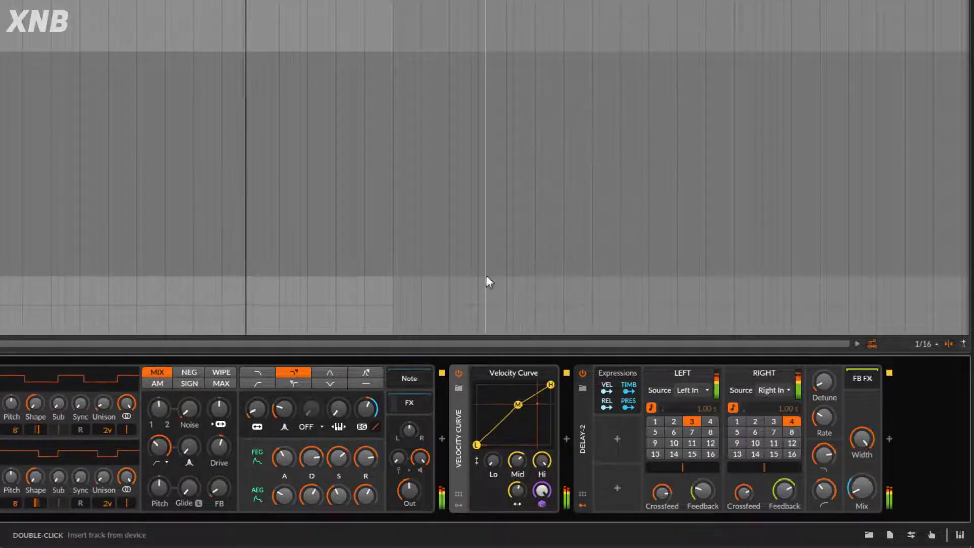
key(space)
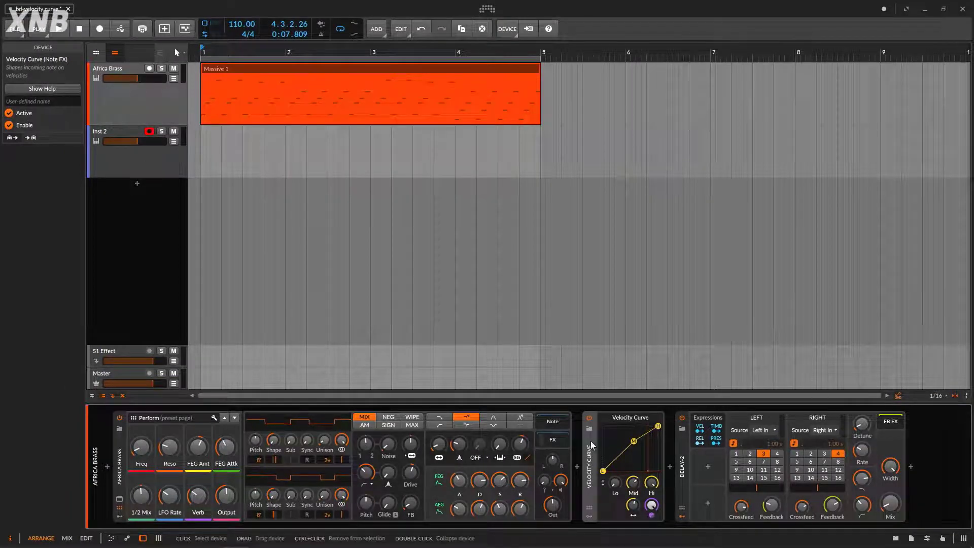
Step: Move the Velocity Curve in front of the Africa Brass instrument and remove its velocity randomization during playback
drag(632, 417, 163, 445)
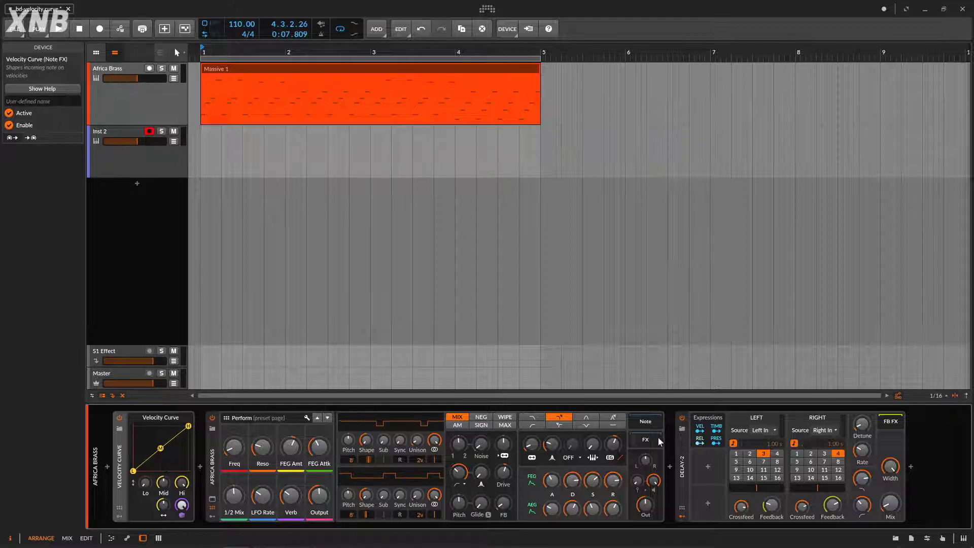
click(700, 430)
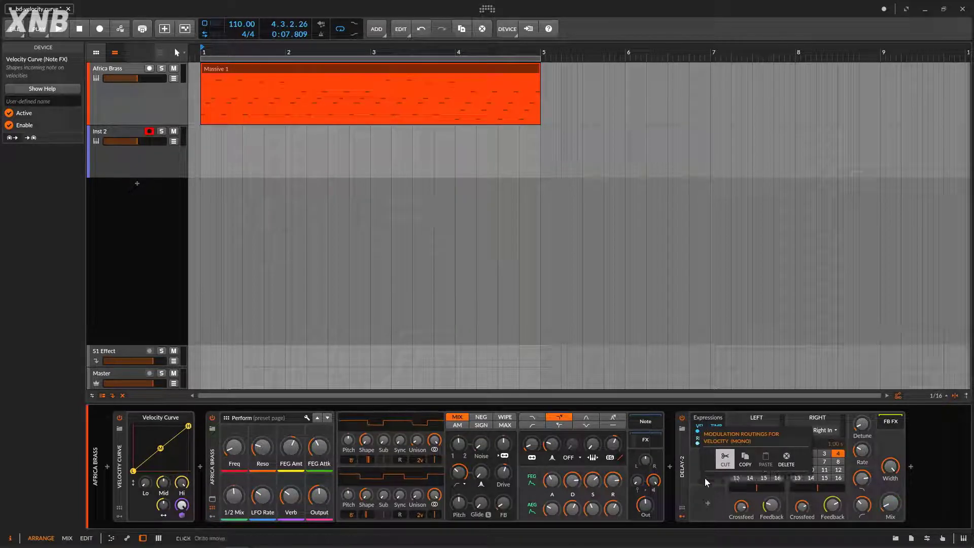
click(122, 463)
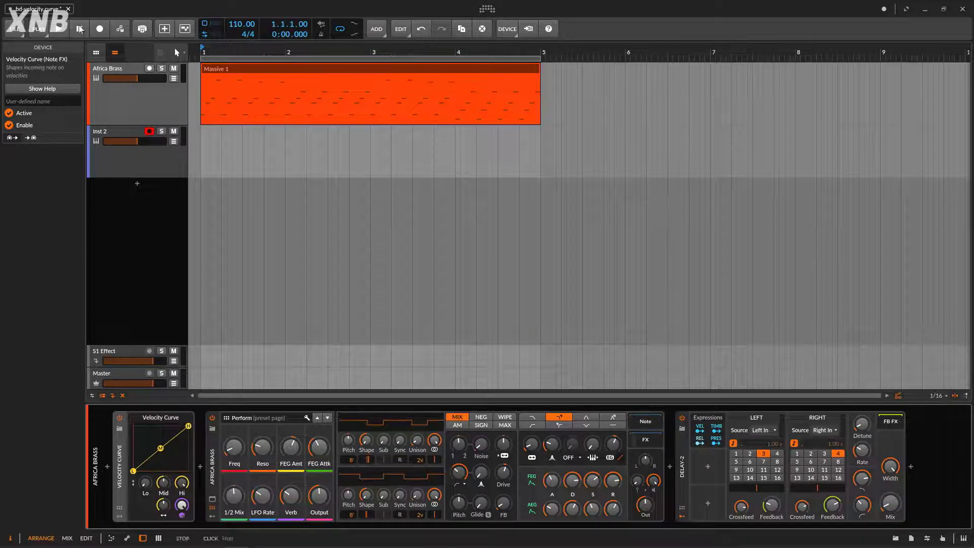
click(59, 29)
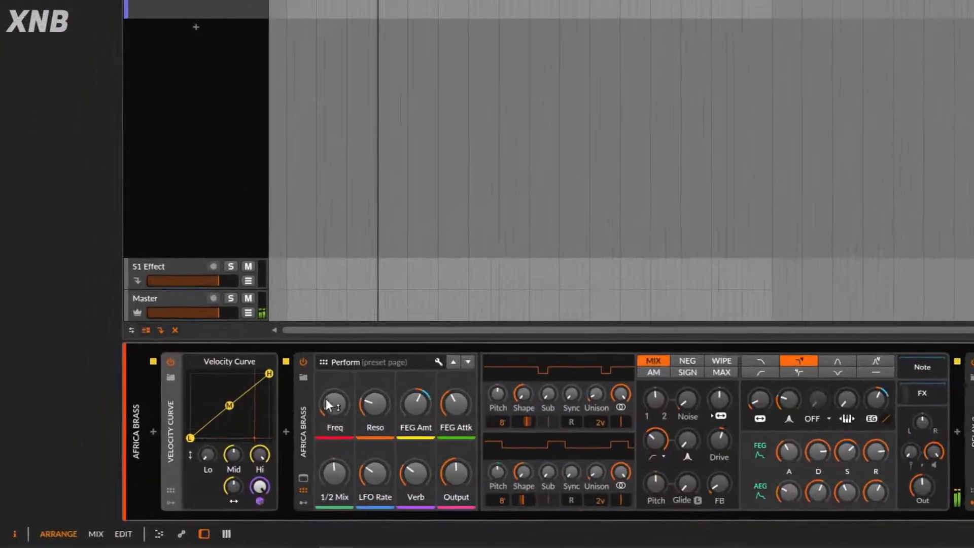
drag(182, 505, 182, 505)
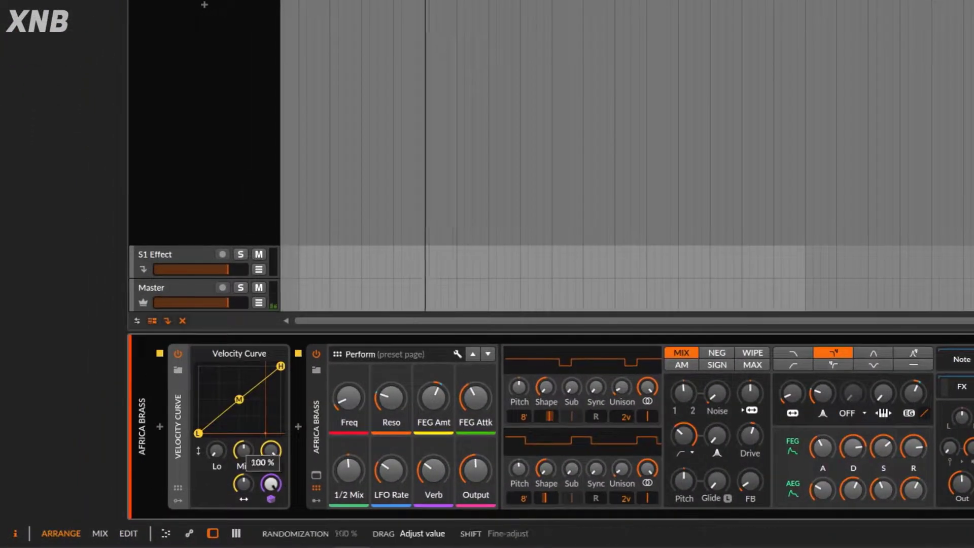
Step: Show the Velocity Curve's modulator slots and adjust its middle point to about 47.5 % input and 48 % output
click(178, 500)
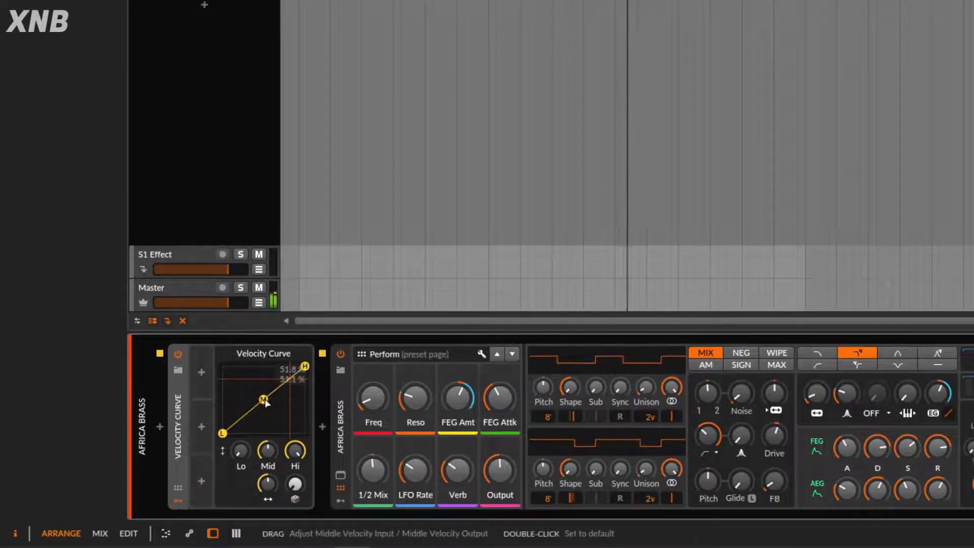
mouse_move(263, 399)
mouse_down()
mouse_move(265, 390)
mouse_move(233, 392)
mouse_move(262, 387)
mouse_move(264, 411)
mouse_move(271, 402)
mouse_up()
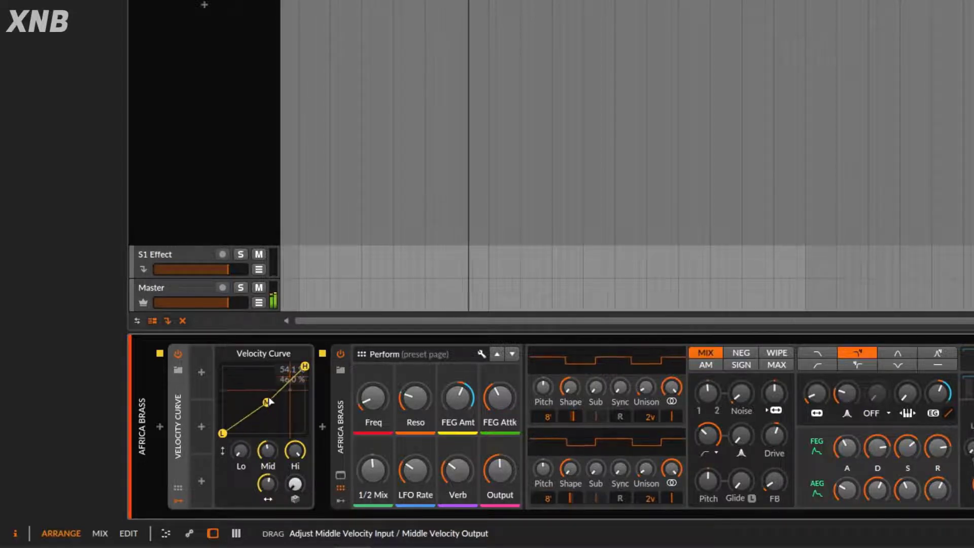
double_click(266, 409)
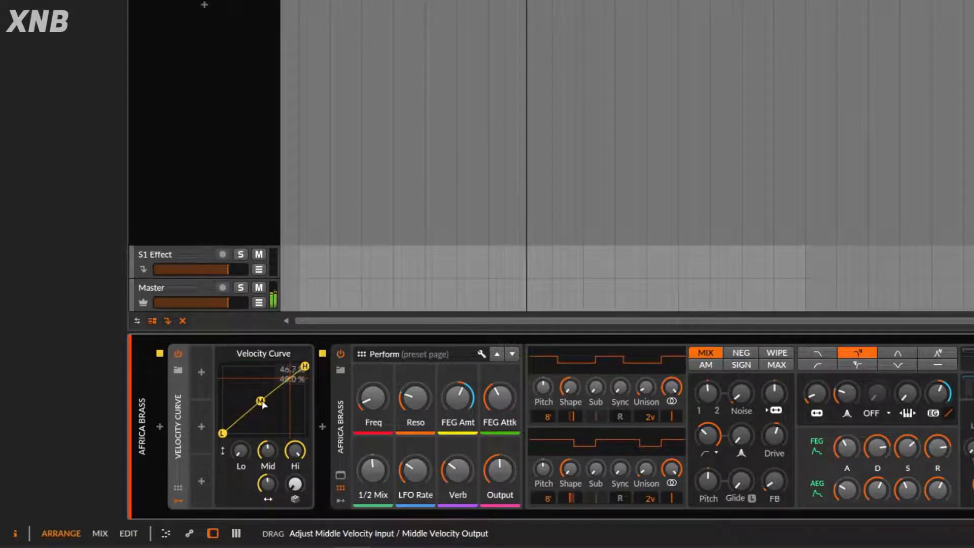
Step: Add a Beat LFO modulator to the Velocity Curve and map it to the middle velocity output by +0.280
click(203, 371)
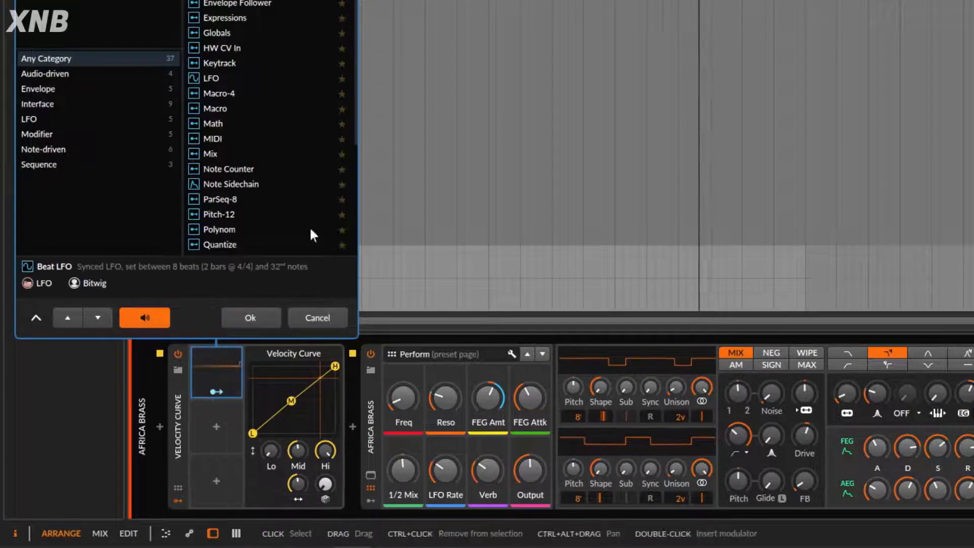
click(260, 318)
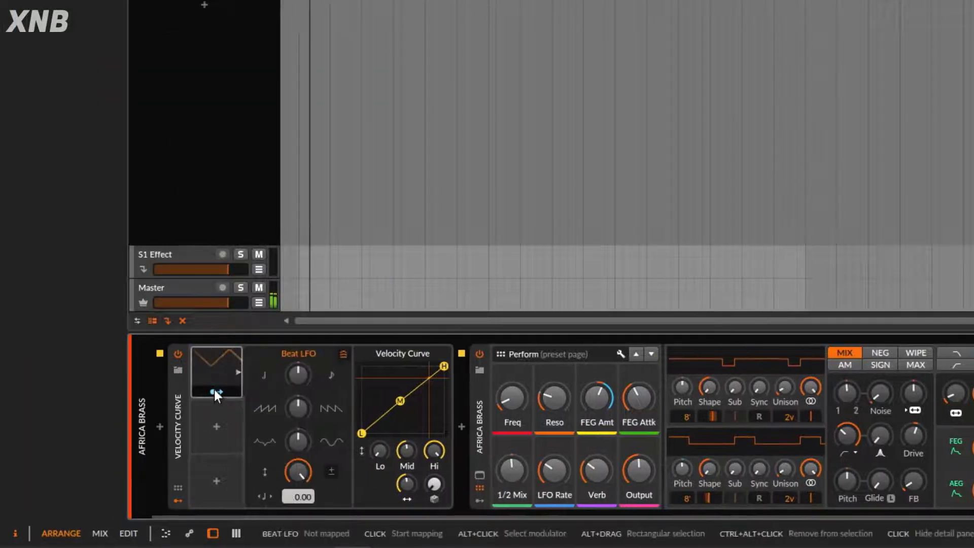
drag(216, 391, 407, 450)
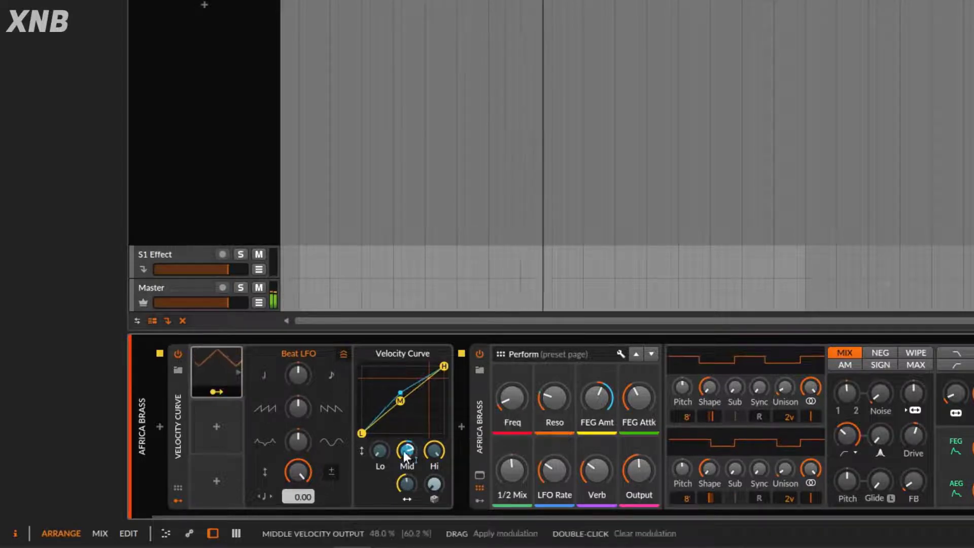
click(219, 369)
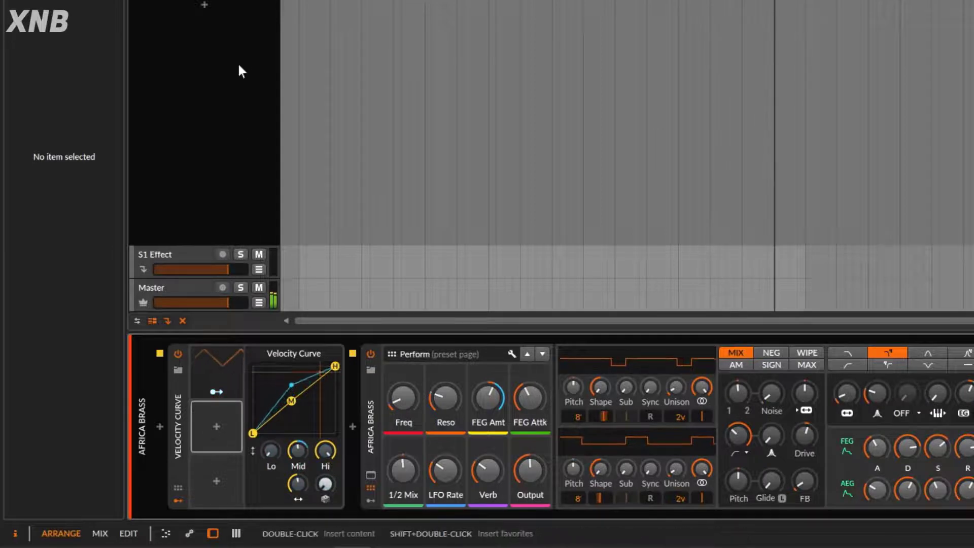
Step: Add a Classic LFO modulator to the Velocity Curve and map it to the maximum velocity output by -0.480
click(216, 426)
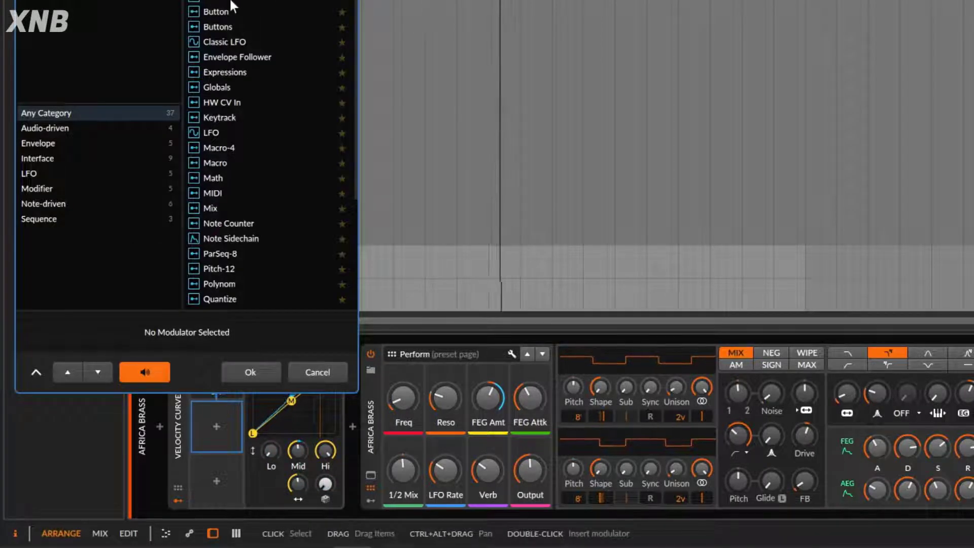
click(232, 43)
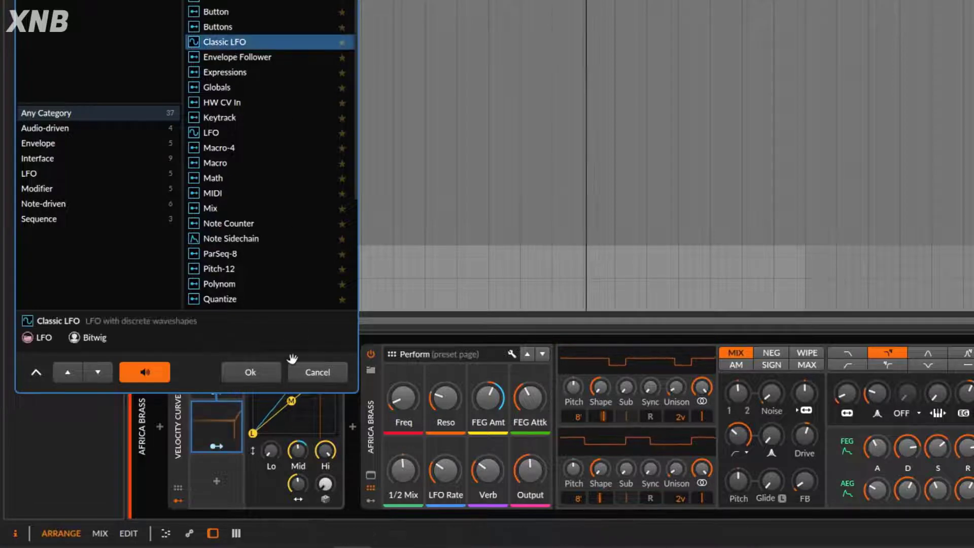
click(251, 372)
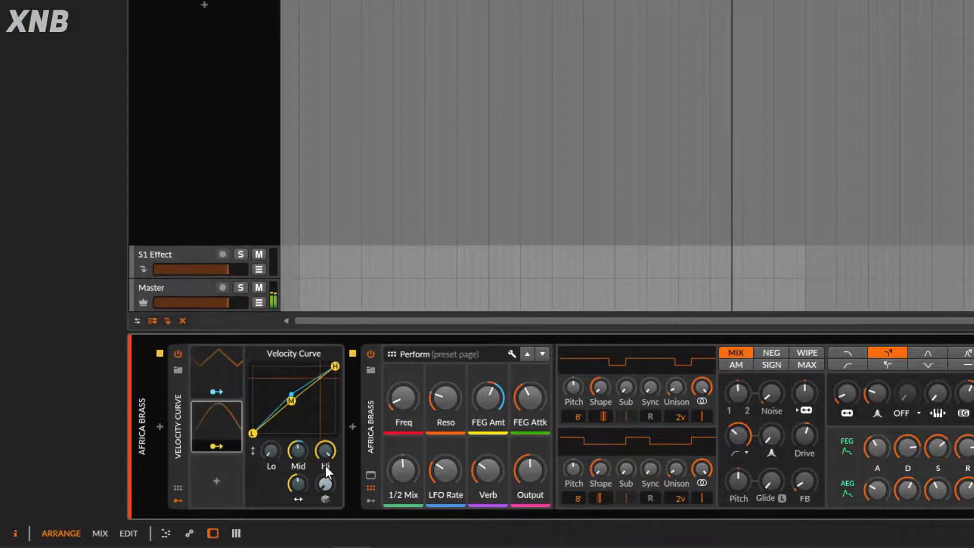
click(217, 446)
mouse_move(336, 372)
mouse_down()
mouse_move(334, 407)
mouse_move(335, 368)
mouse_up()
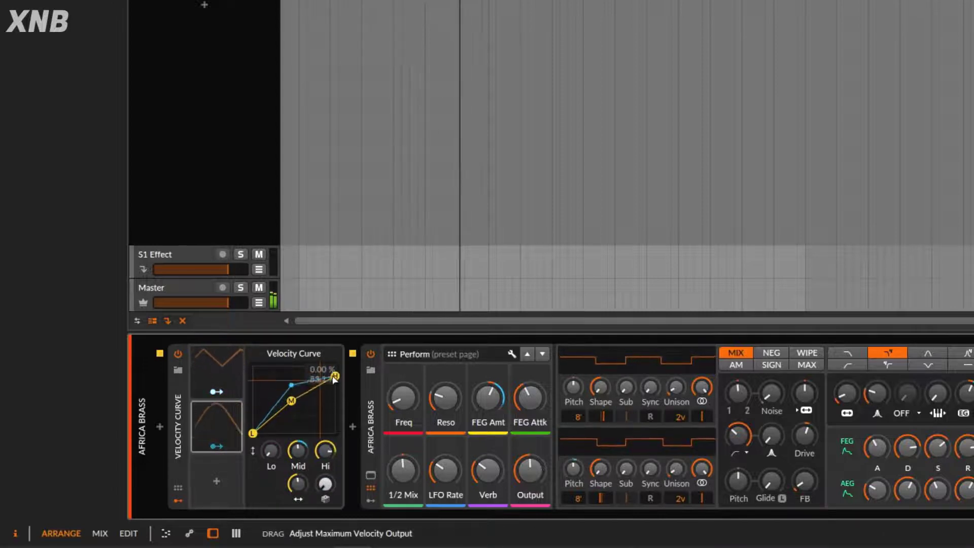
drag(330, 453, 328, 452)
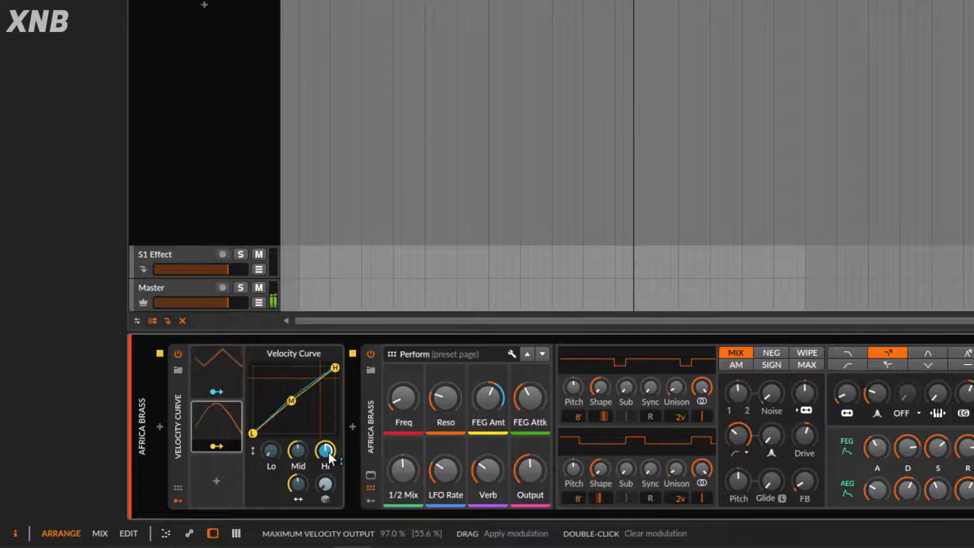
Step: Sync the Classic LFO's rate to beats, keeping its timebase at 1/4
click(225, 422)
click(278, 374)
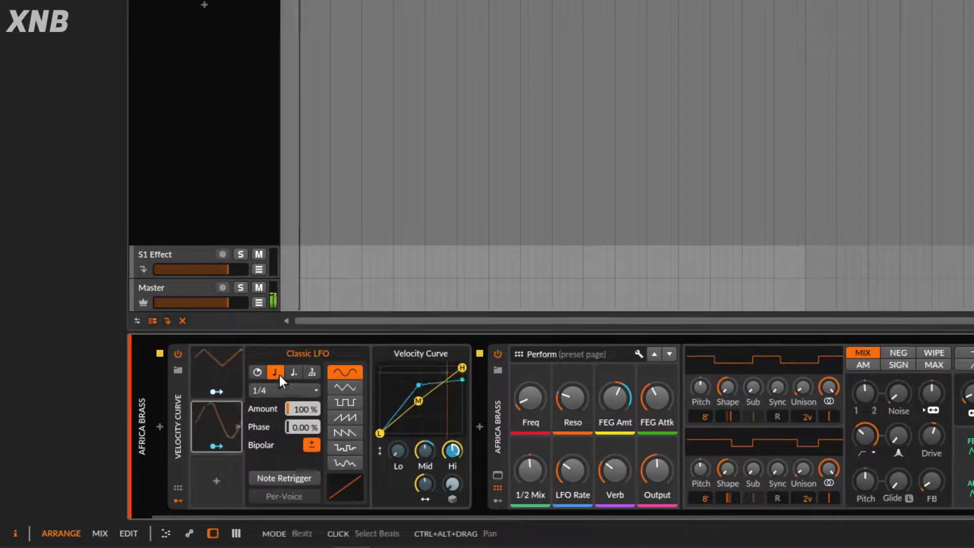
click(297, 388)
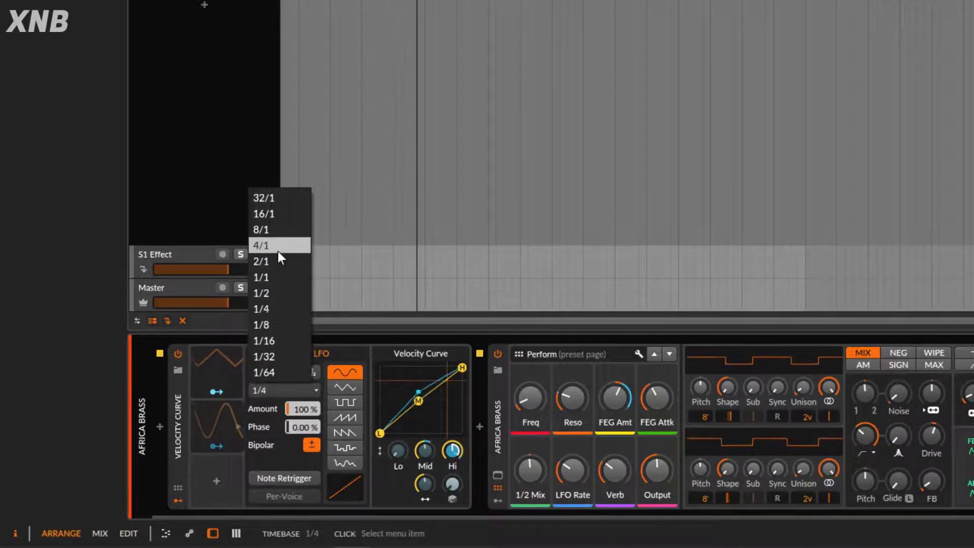
click(215, 448)
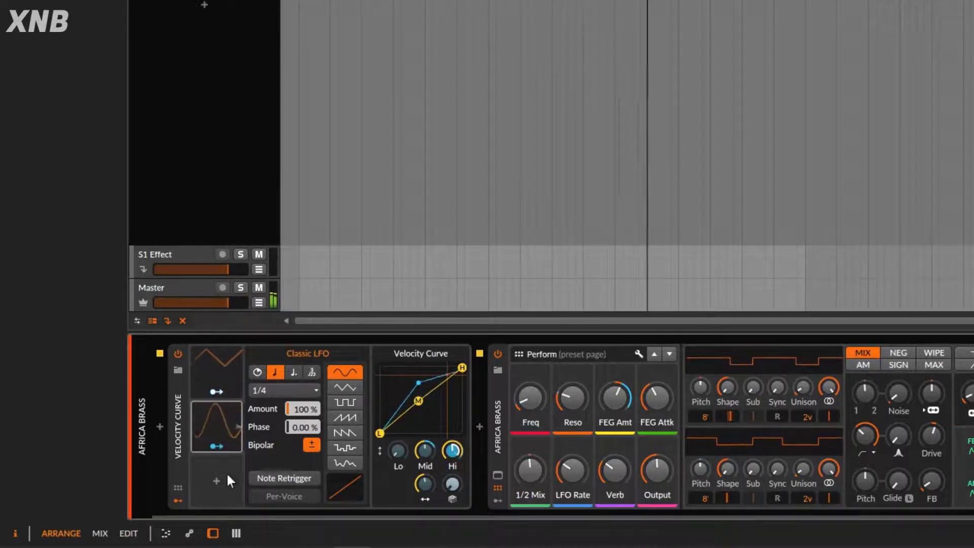
Step: Add a Steps modulator, map it to the Velocity Curve's middle velocity input by +0.450, and hide the modulator slots
click(215, 481)
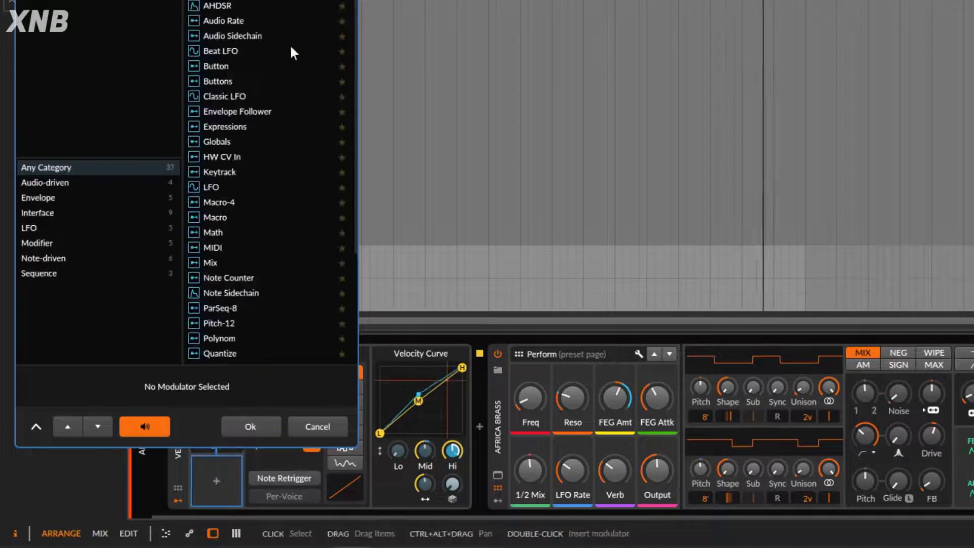
scroll(242, 304, down, 5)
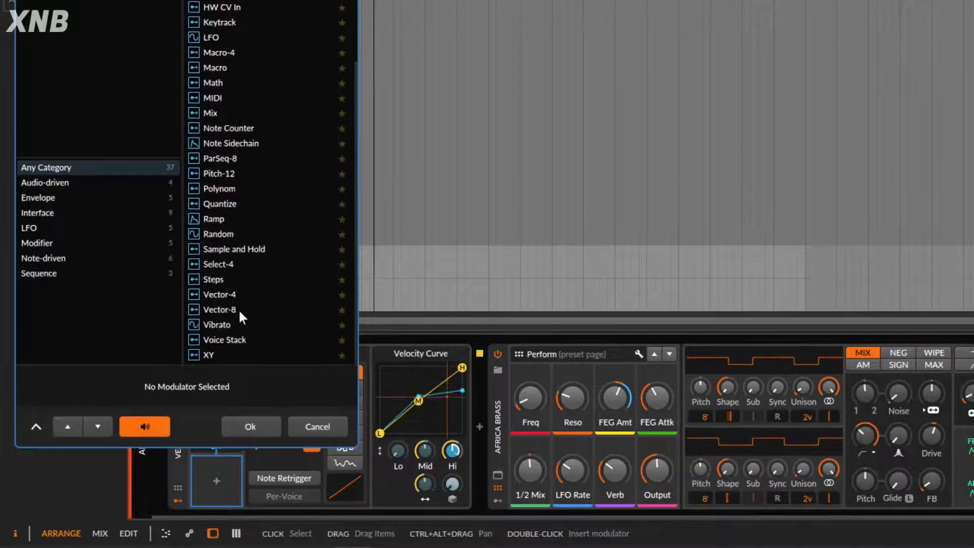
click(218, 279)
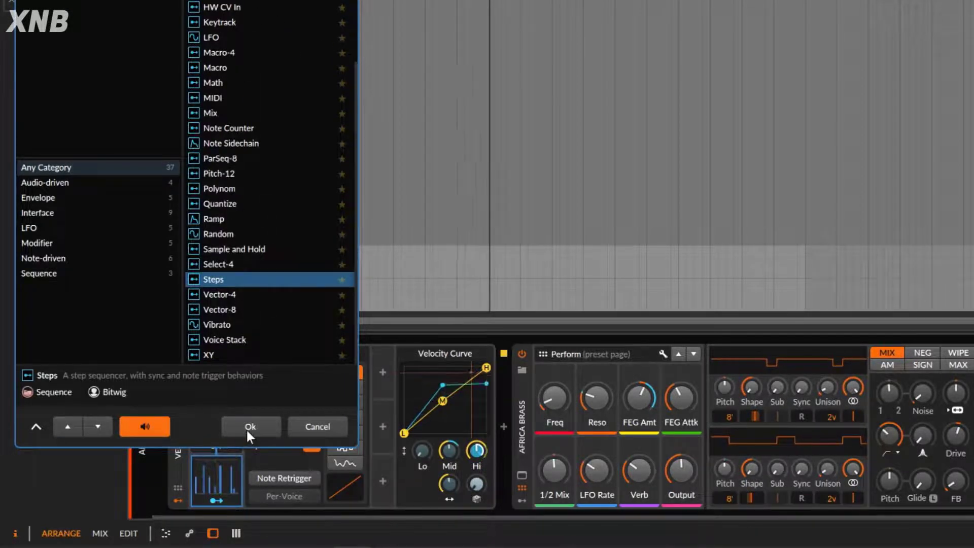
click(248, 428)
click(217, 501)
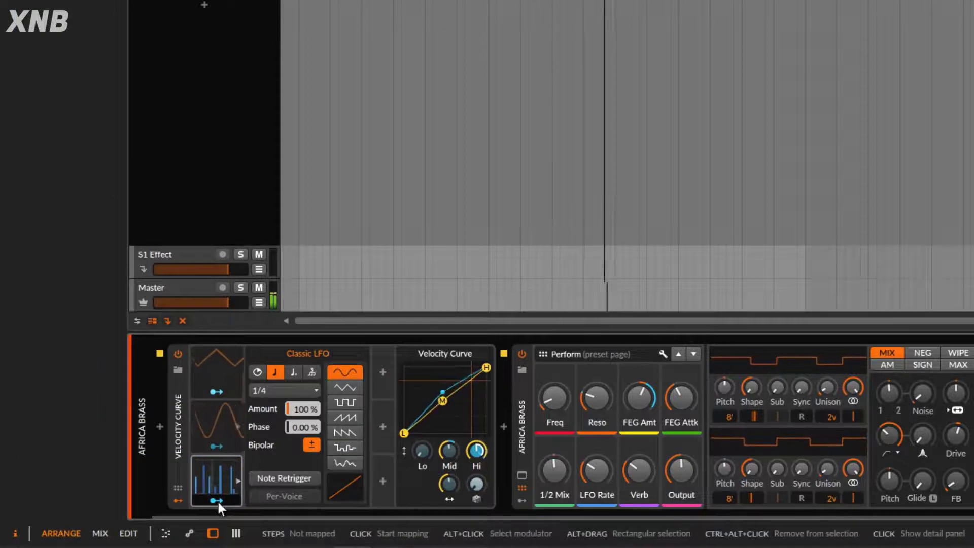
drag(449, 480, 448, 470)
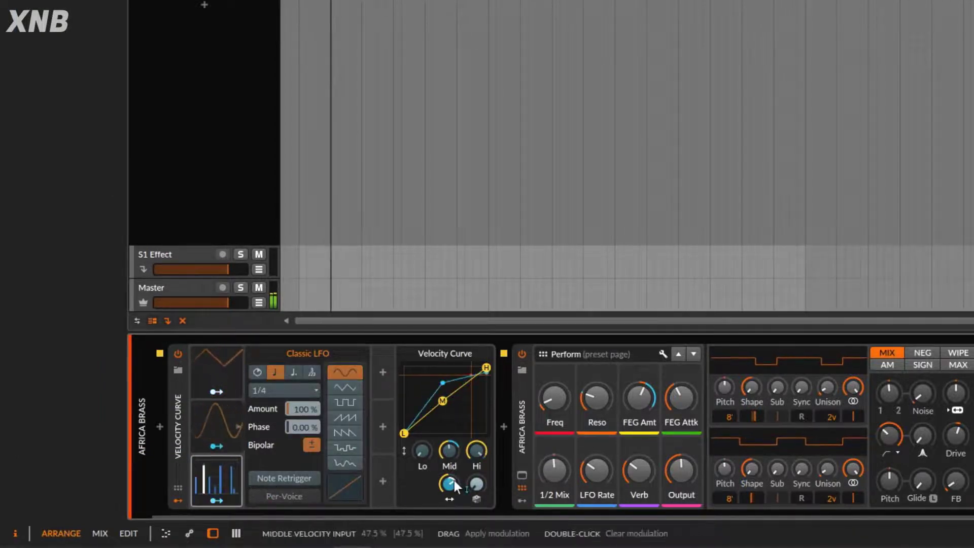
drag(453, 486, 452, 470)
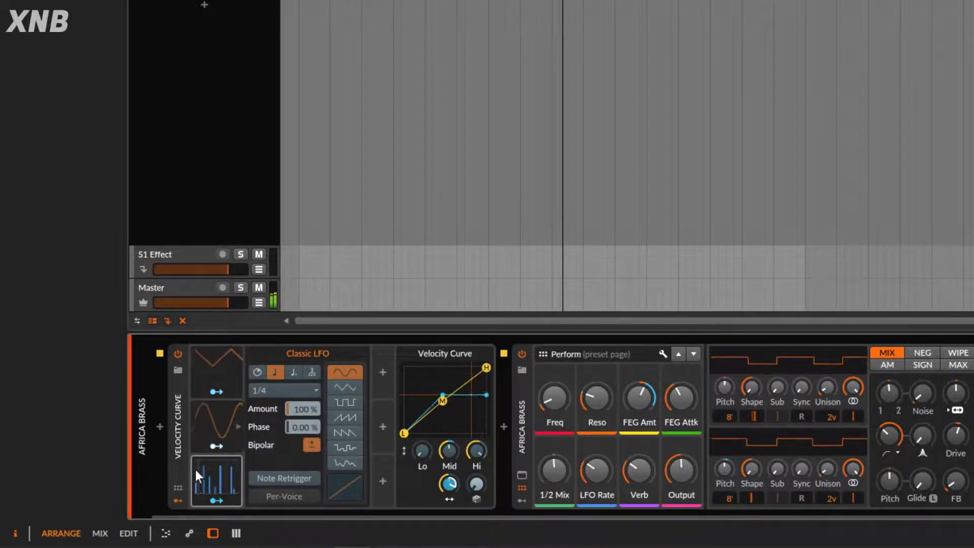
click(179, 489)
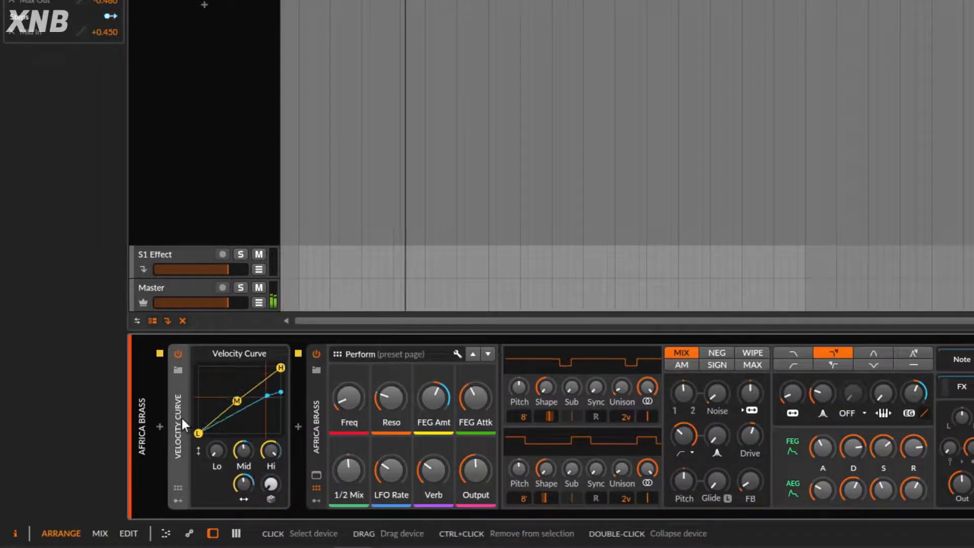
Step: Try the Velocity Curve between Africa Brass and Delay-2, and return it in front of Africa Brass
drag(182, 418, 862, 426)
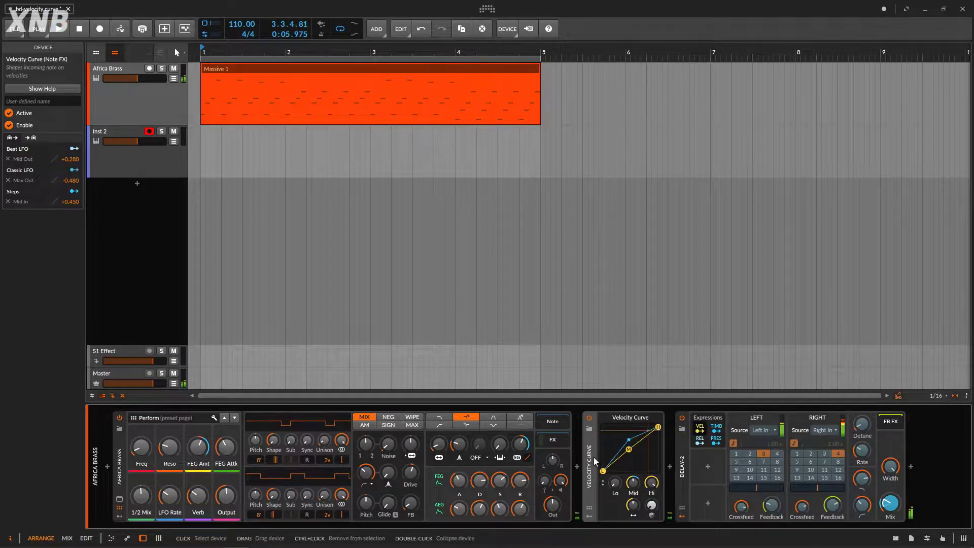
drag(182, 462, 149, 456)
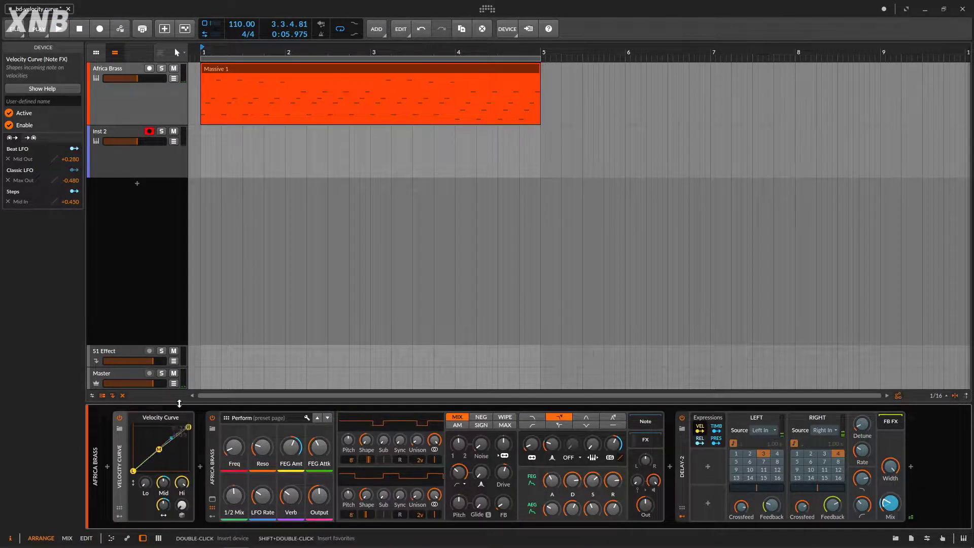